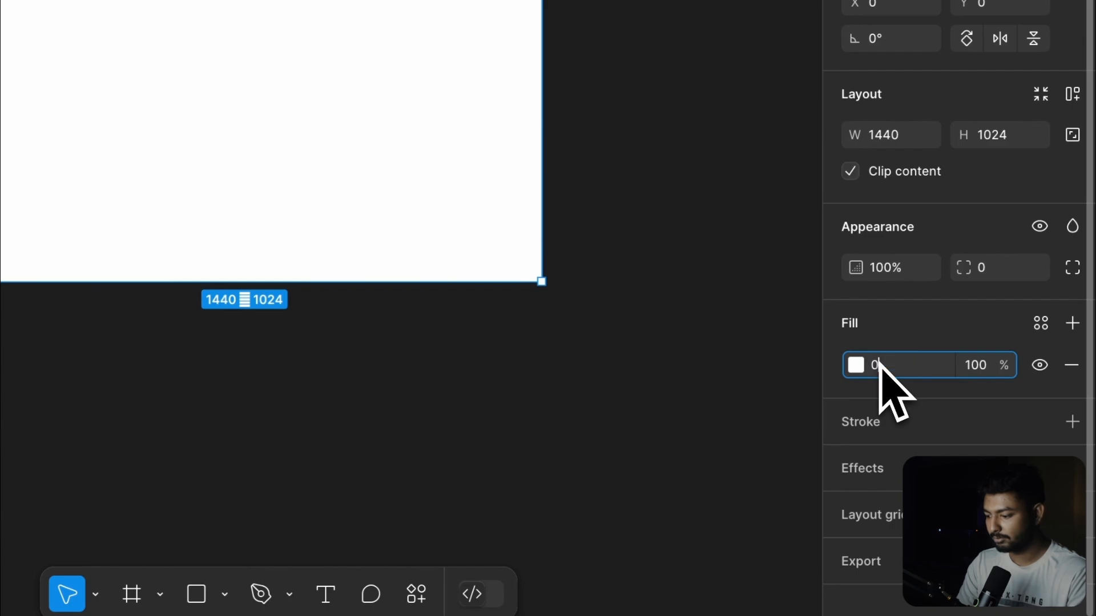
Set the Desktop - 1 frame's fill colour to 000000.
text(00000)
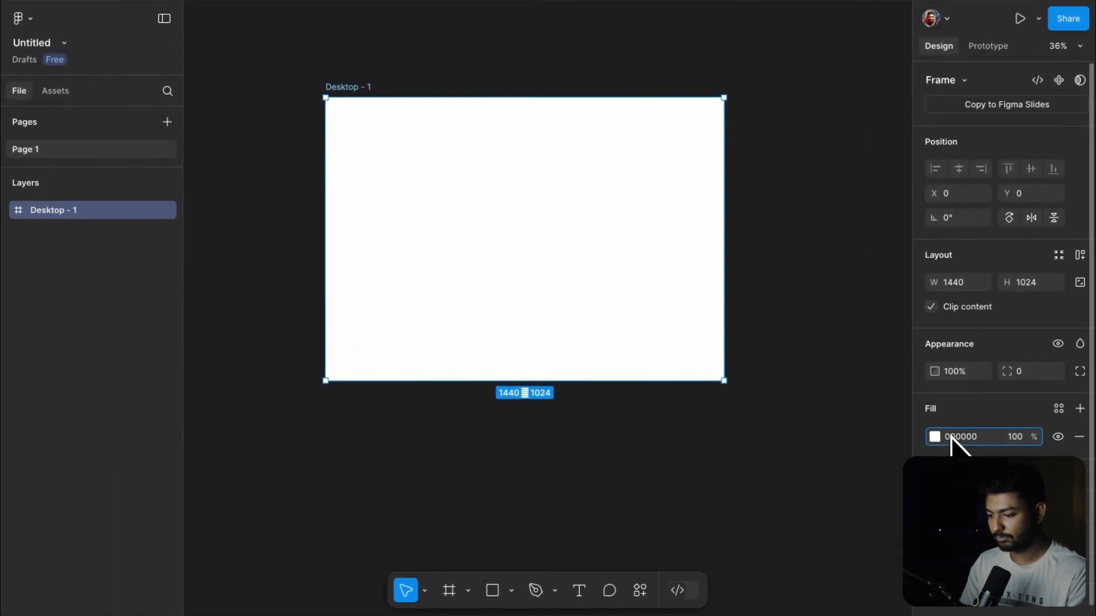
key(Return)
scroll(645, 322, down, 1)
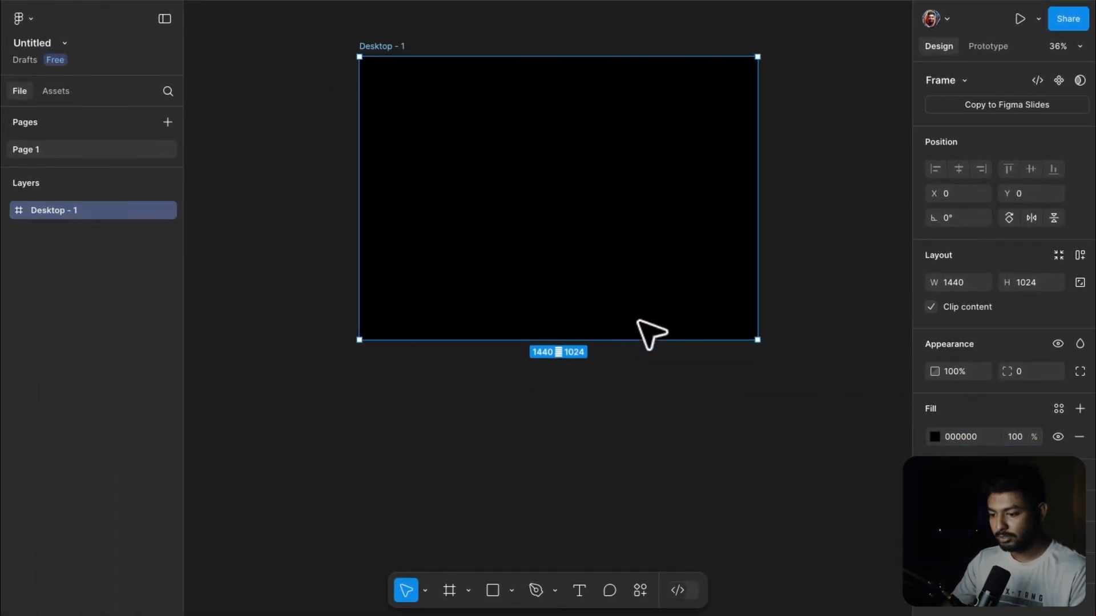
click(557, 418)
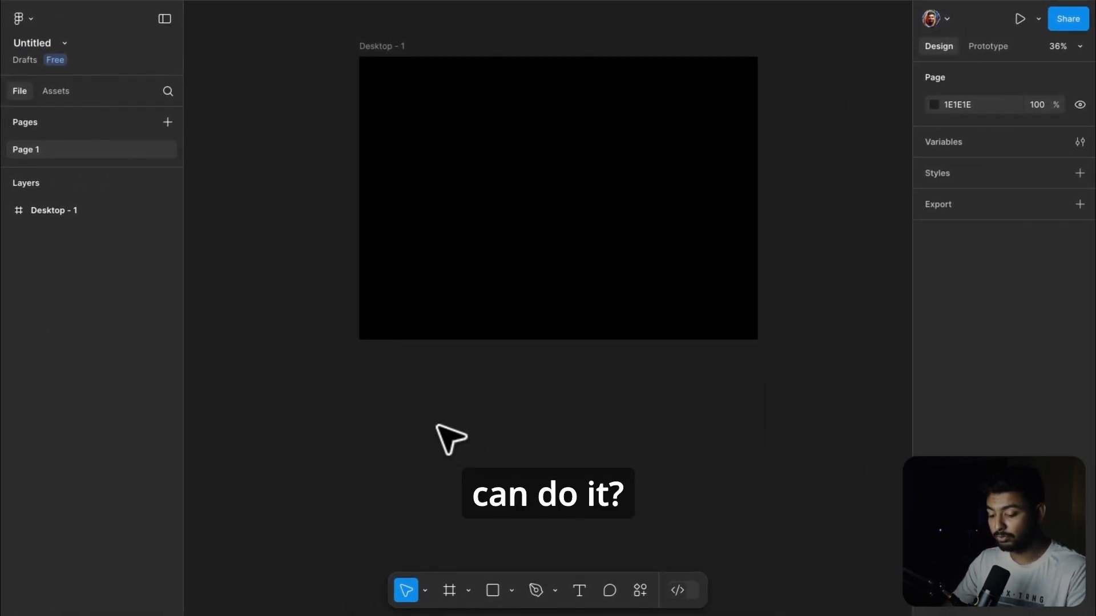
Add the text "TECHVIP3R" on the canvas below the black desktop frame.
key(t)
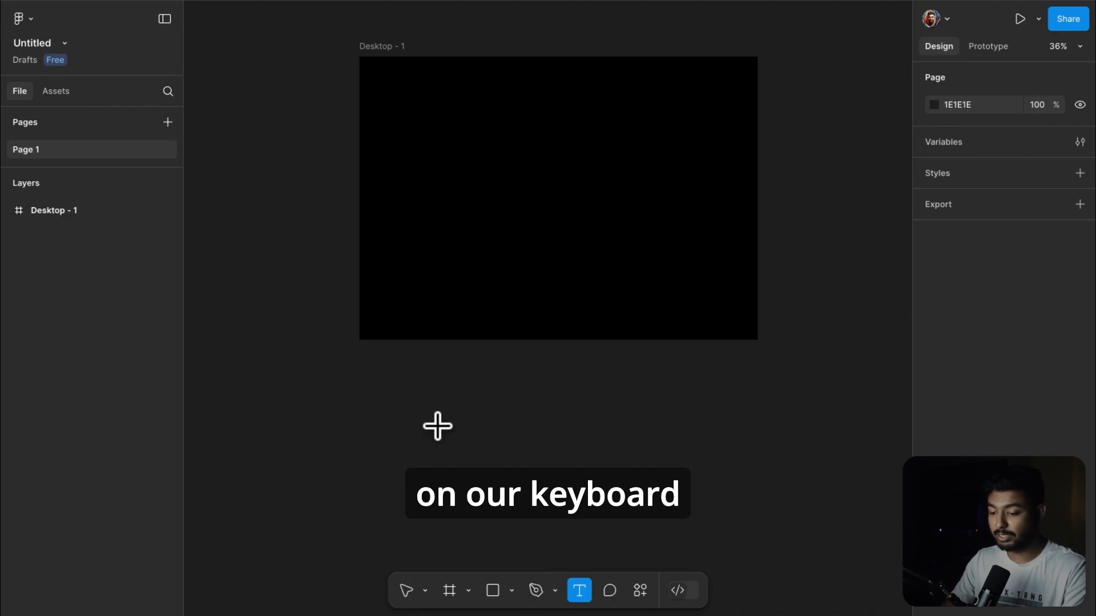
click(438, 426)
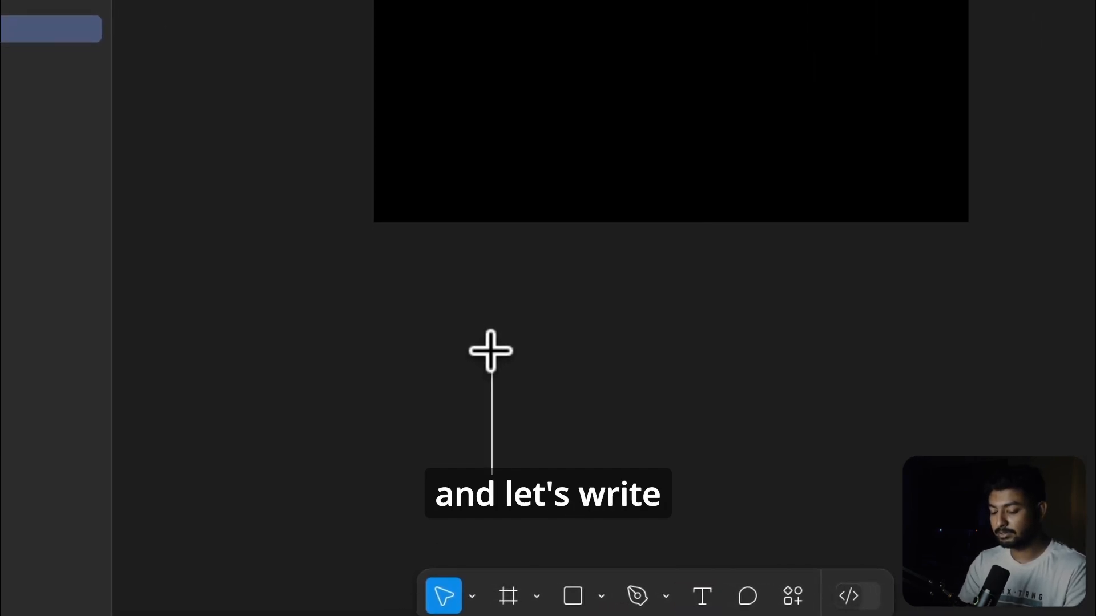
text(T)
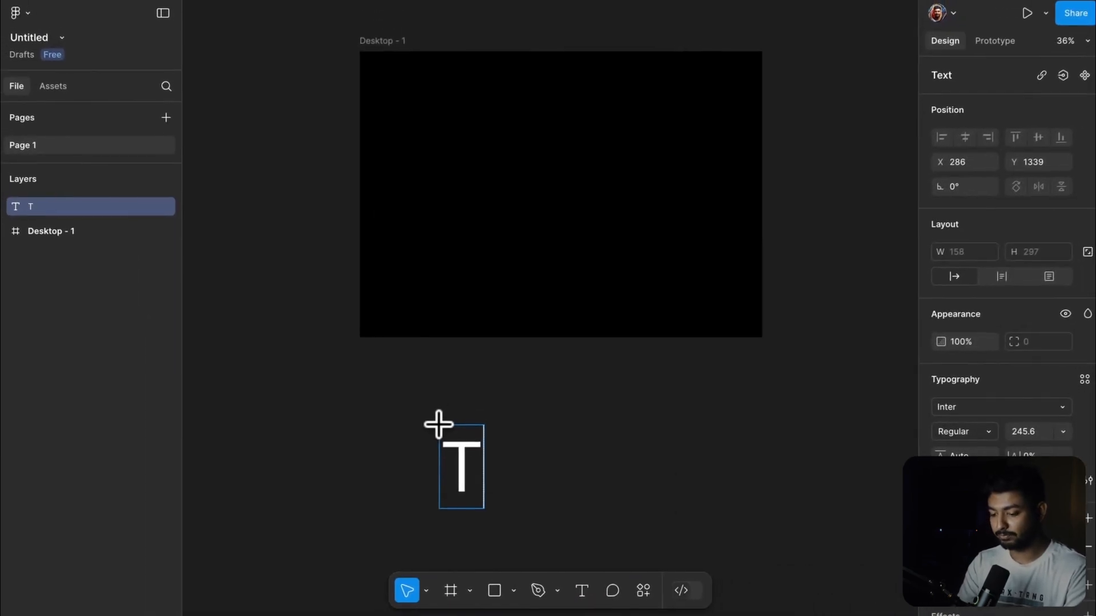
text(ECHVIP3R)
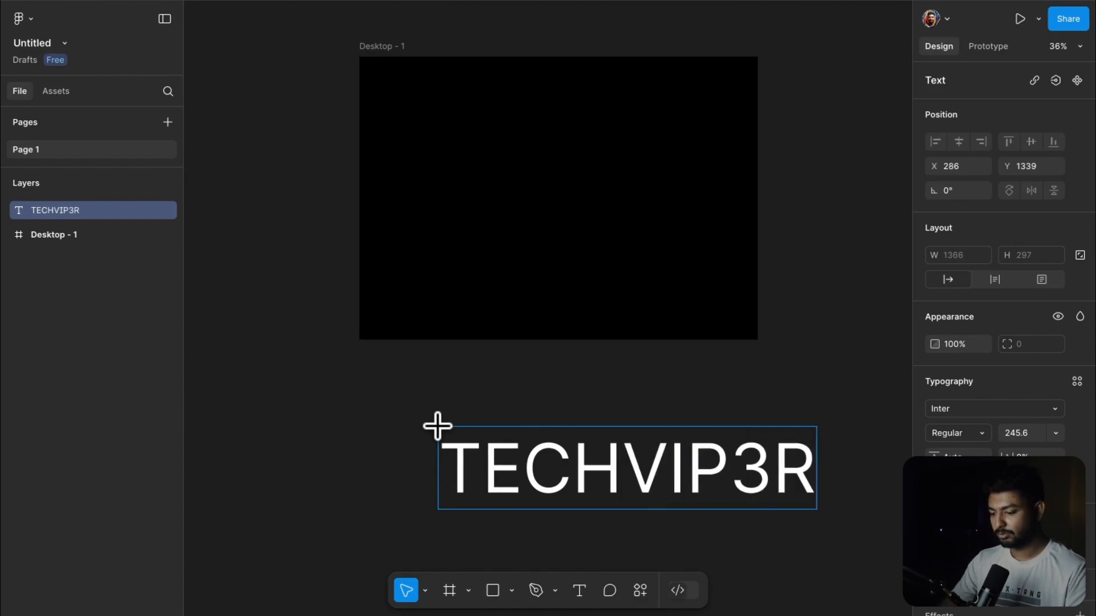
key(Escape)
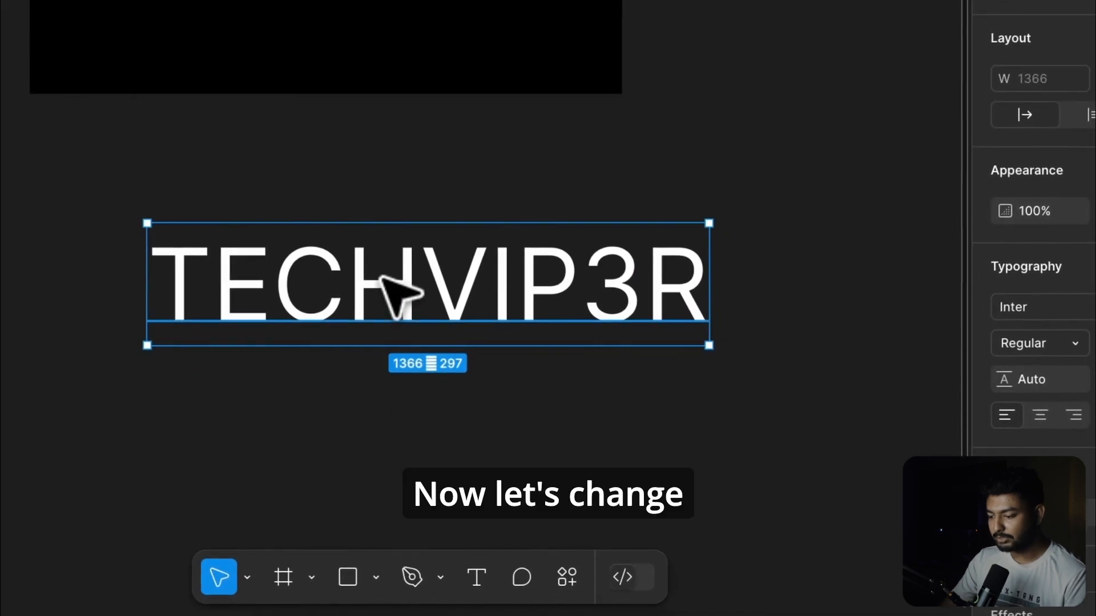
Give the TECHVIP3R text a linear gradient fill and set its 0% stop to dark blue 020B2B.
click(1006, 516)
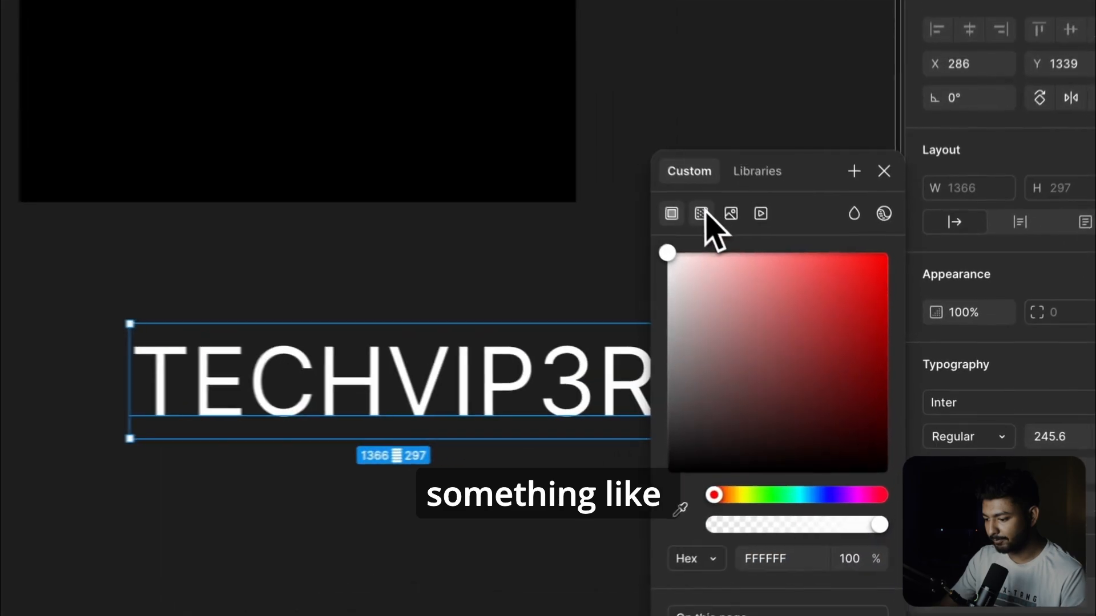
click(767, 273)
click(794, 408)
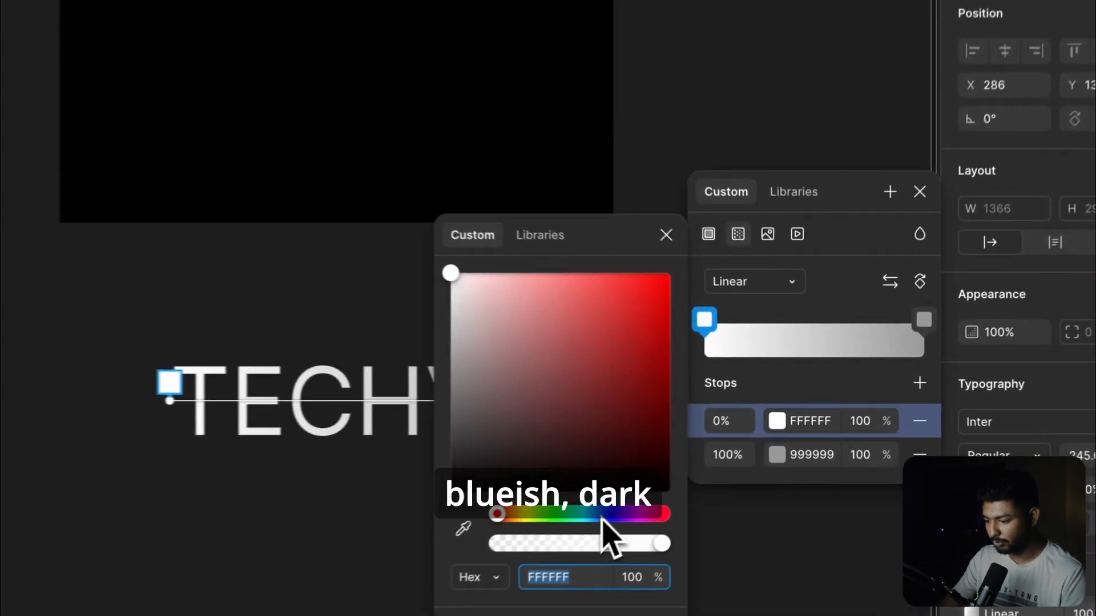
click(670, 475)
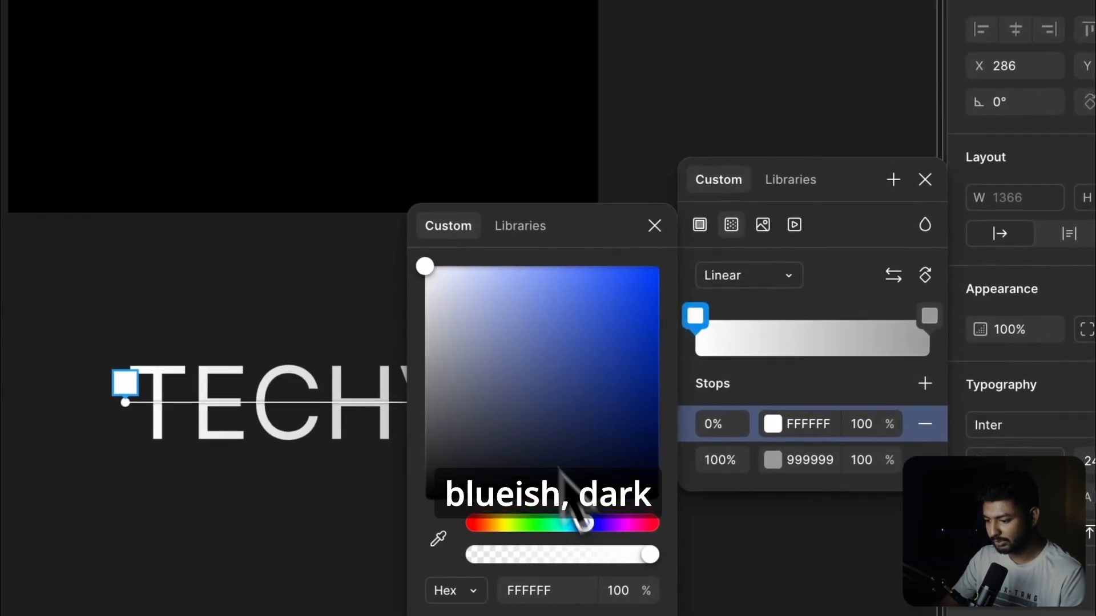
drag(448, 312, 644, 456)
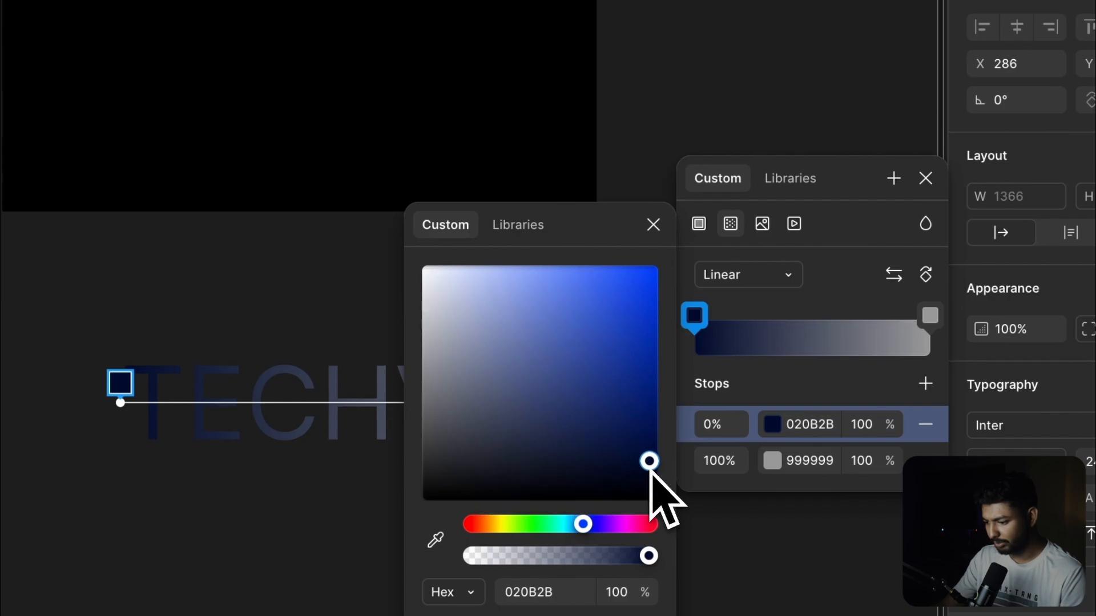
Set the text gradient's 100% stop to a dark blue, about 020434, and close the colour settings.
click(770, 461)
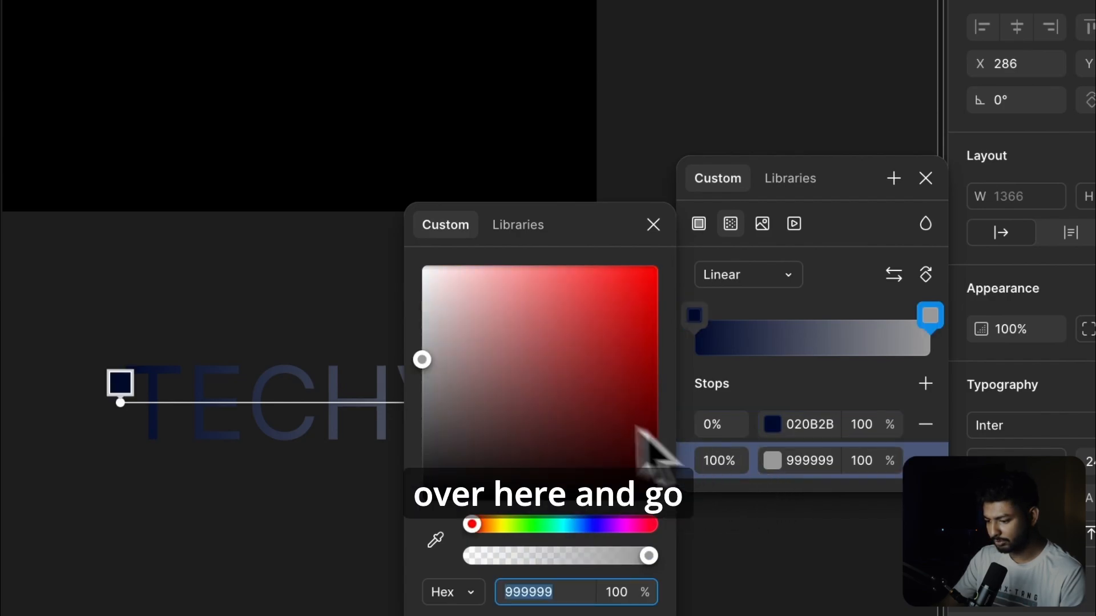
click(602, 524)
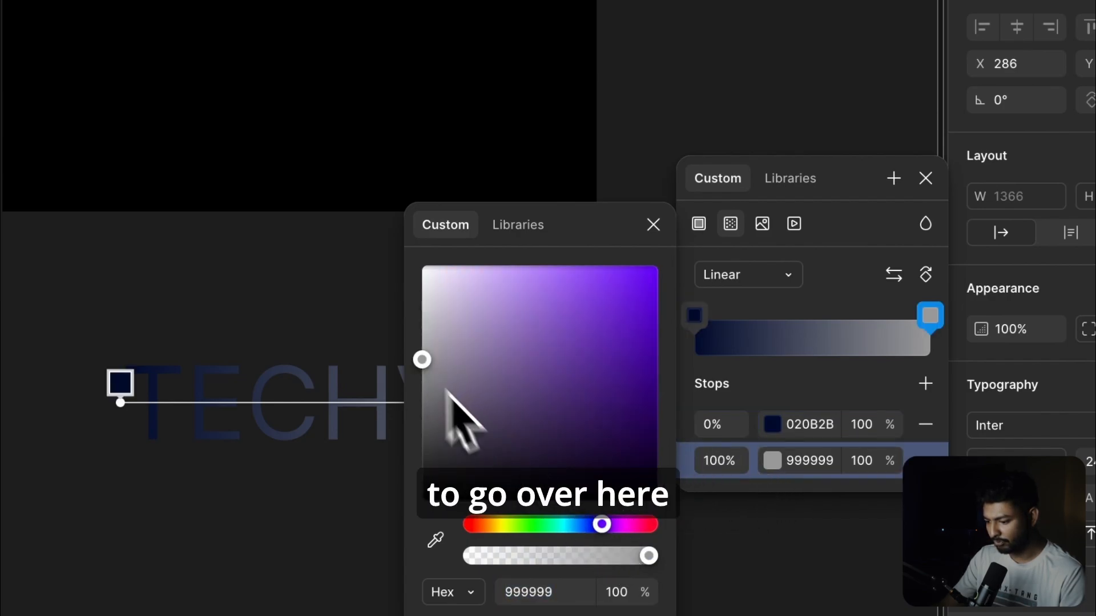
click(590, 524)
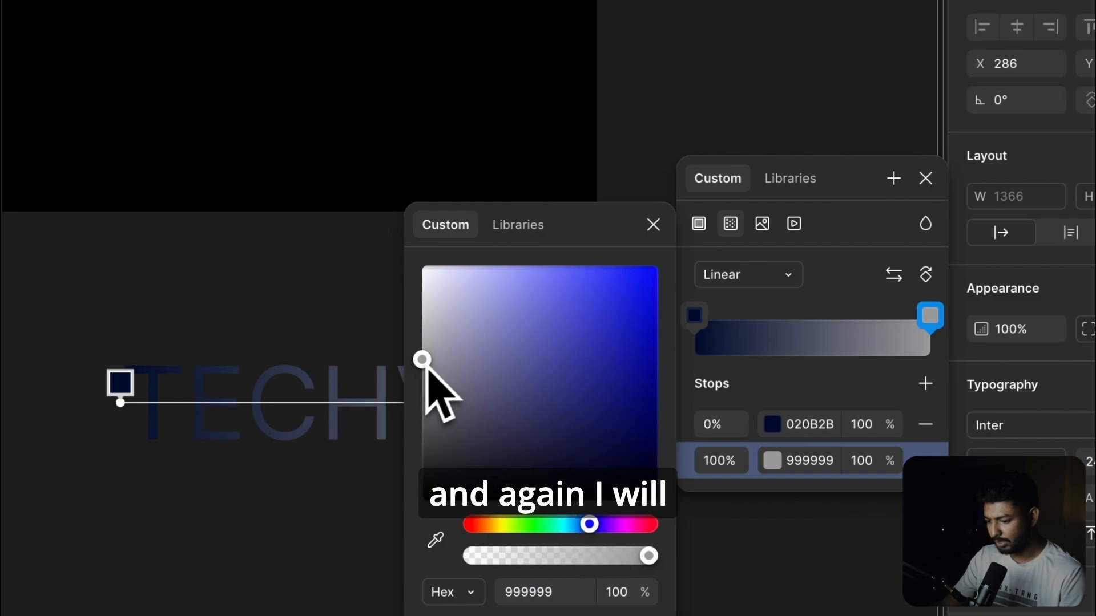
drag(427, 367, 628, 454)
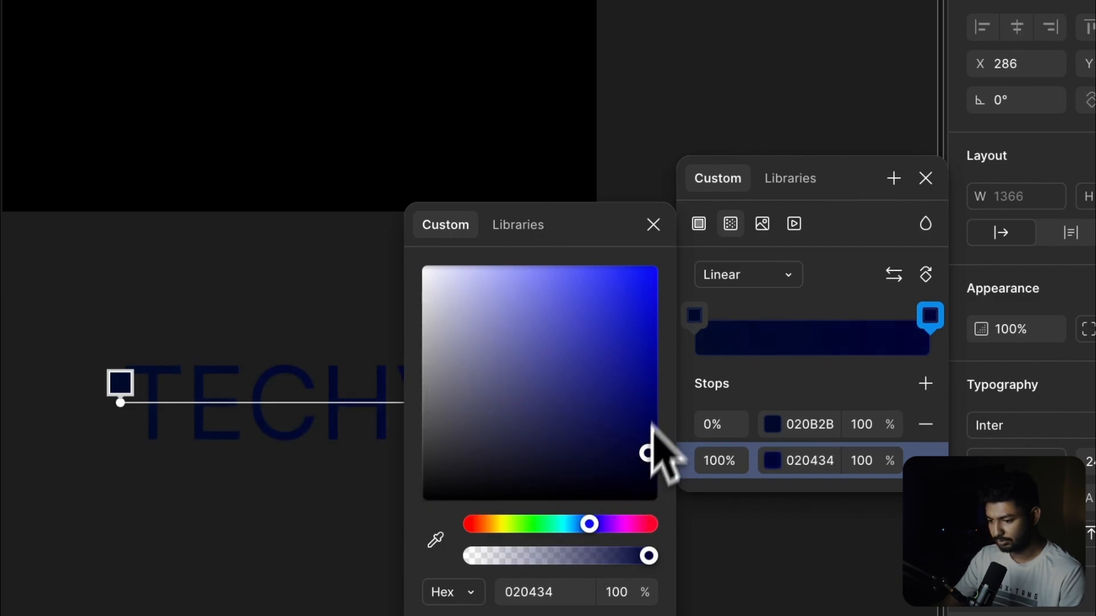
click(677, 98)
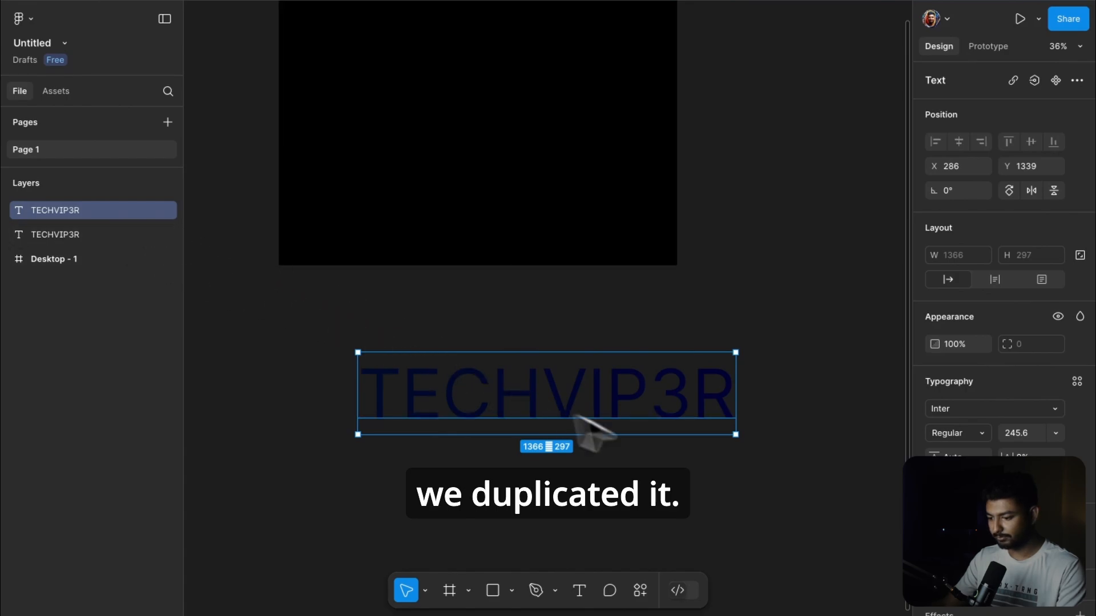
Use the duplicated TECHVIP3R text as a mask.
scroll(693, 471, down, 2)
scroll(692, 470, down, 1)
scroll(693, 471, left, 1)
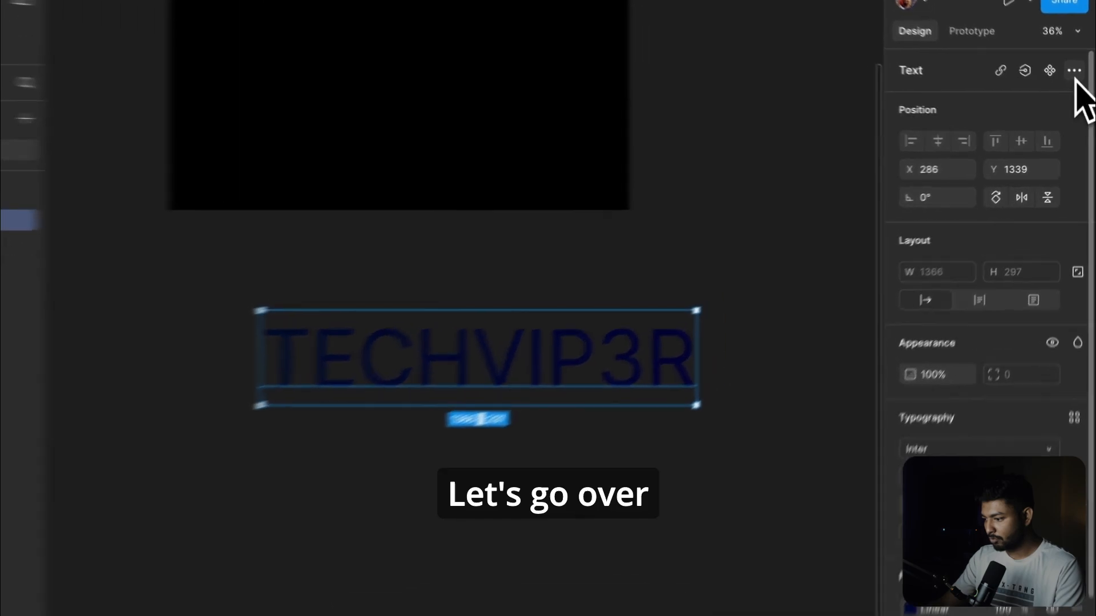
click(1076, 80)
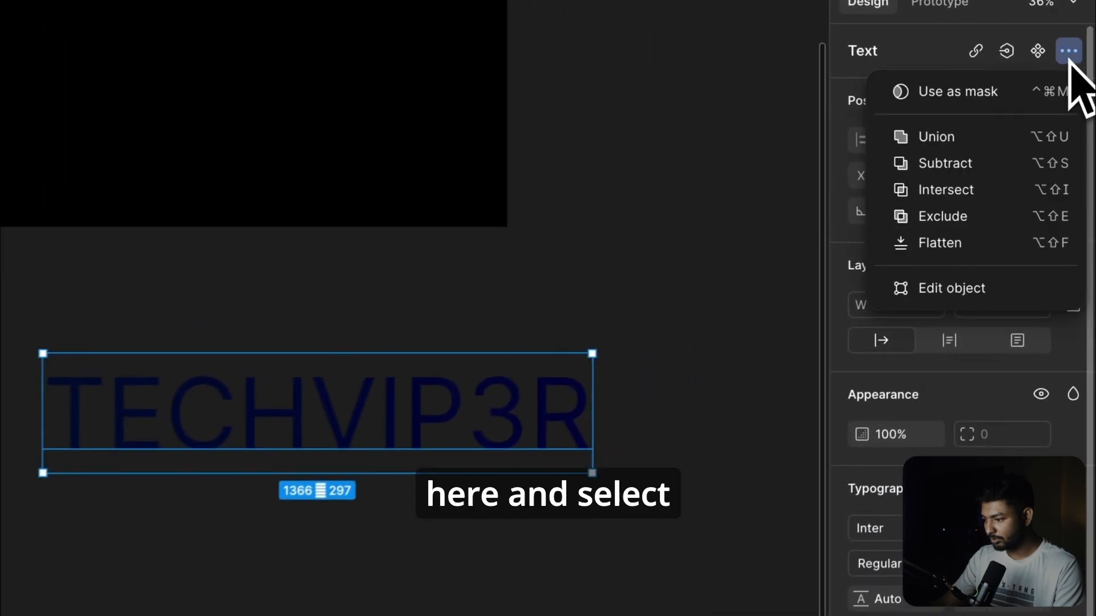
click(975, 91)
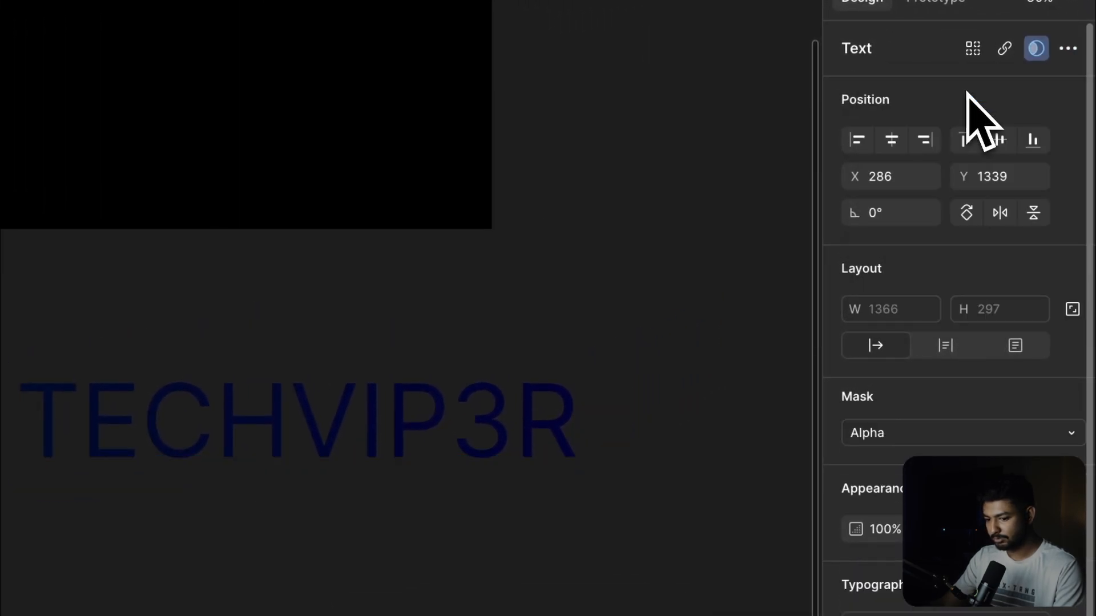
Group the masked text together with the original TECHVIP3R text.
drag(260, 393, 703, 237)
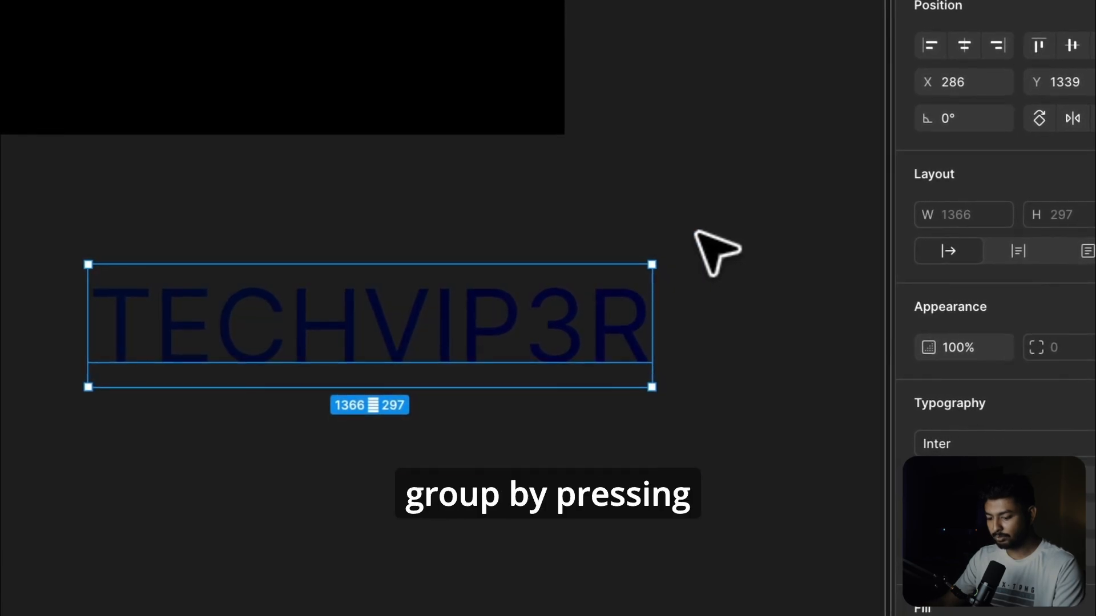
key(super+g)
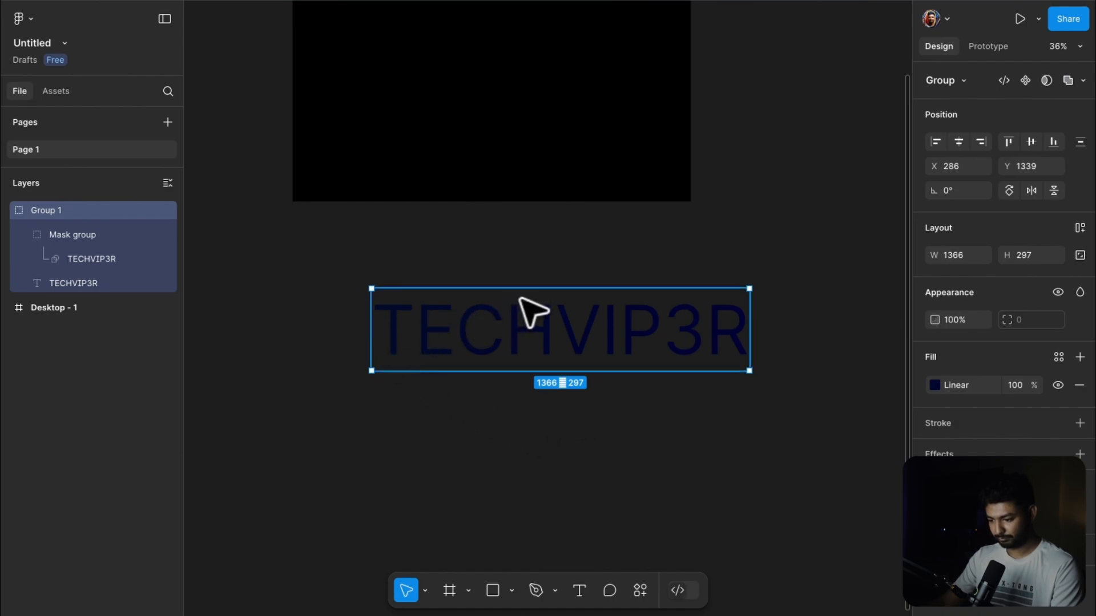
click(445, 439)
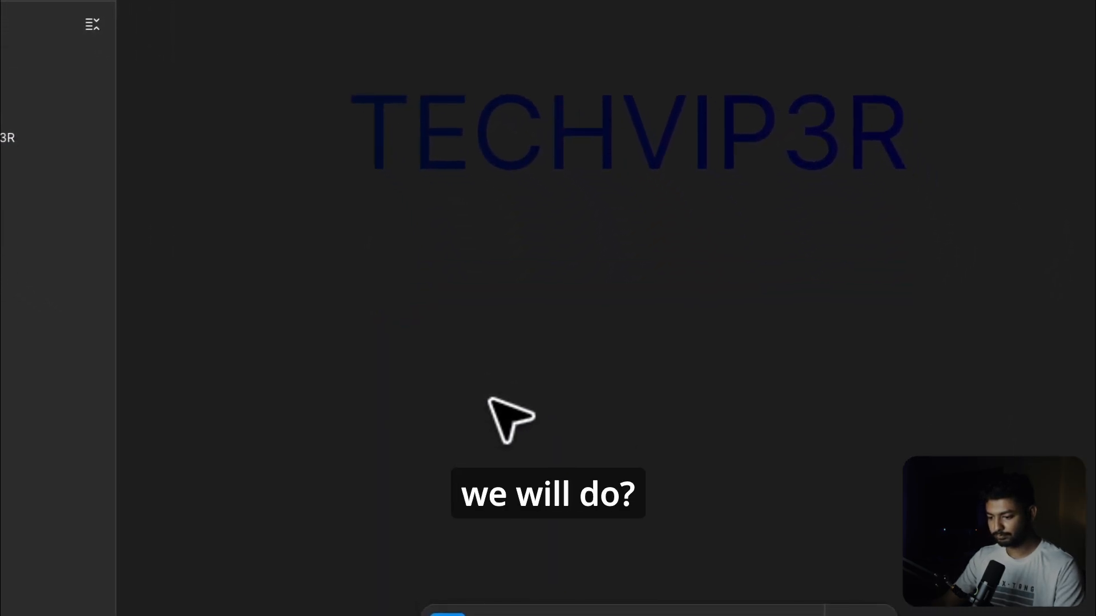
Draw a small square frame of 36 × 36 below the TECHVIP3R text.
key(f)
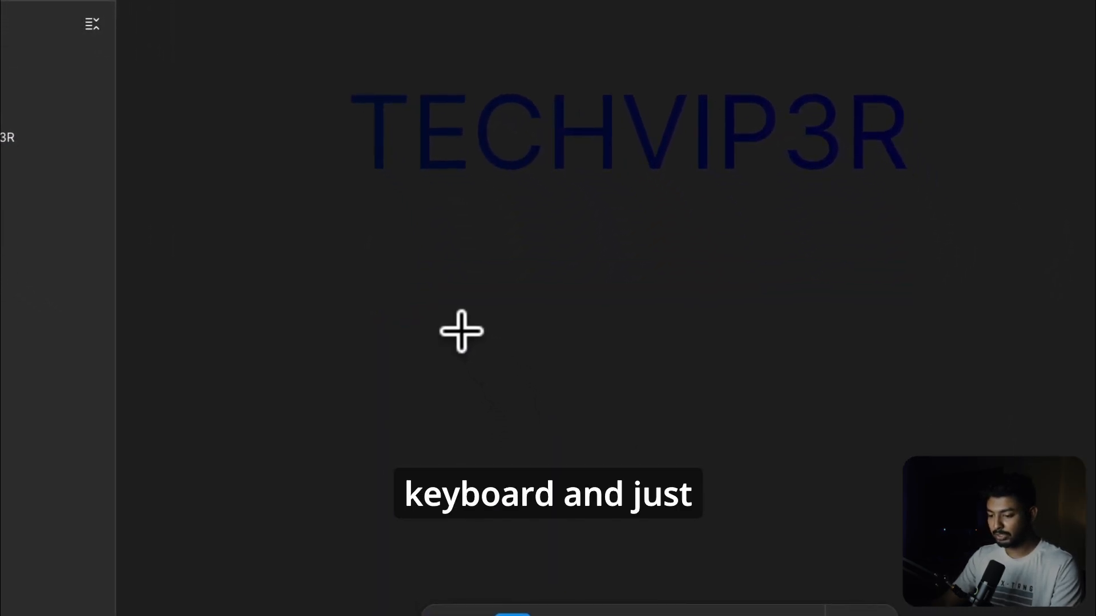
drag(445, 266, 457, 283)
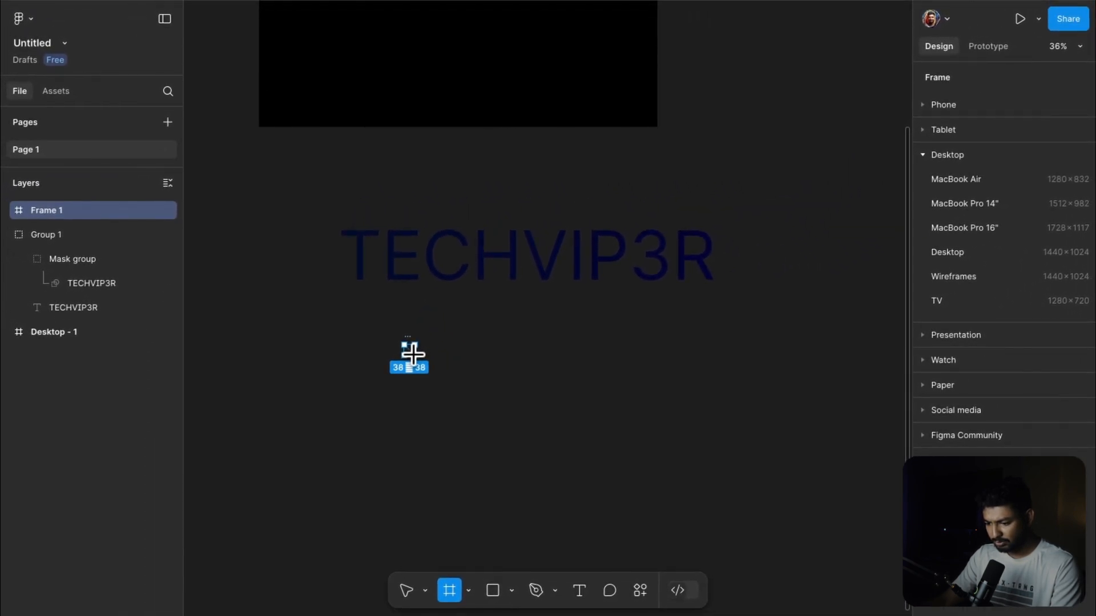
drag(413, 355, 413, 355)
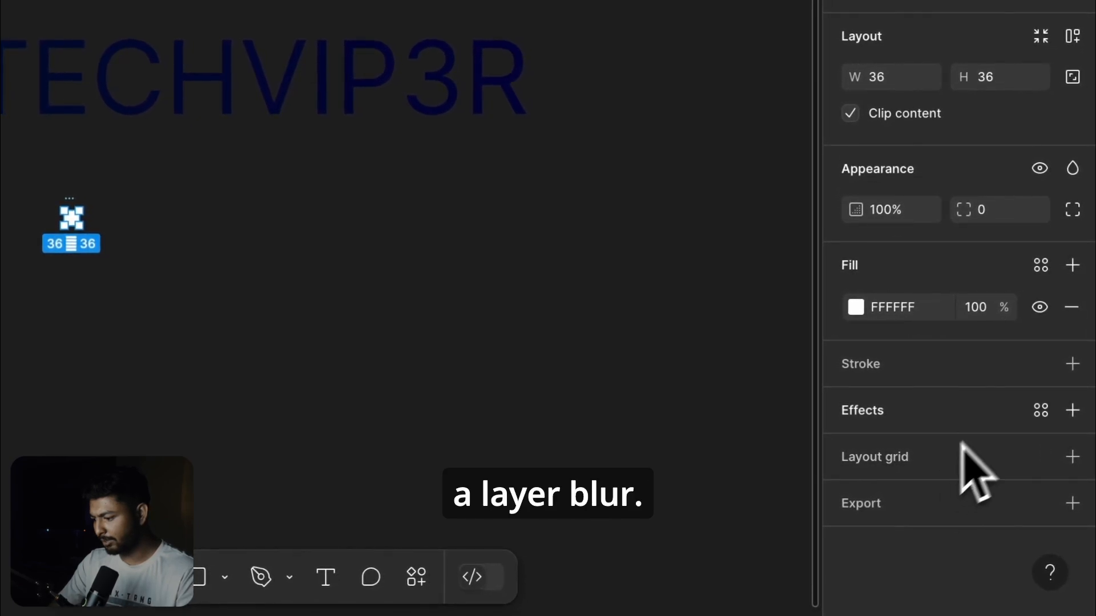
Add a layer blur effect of 70 to the small white frame.
click(1072, 409)
click(1005, 452)
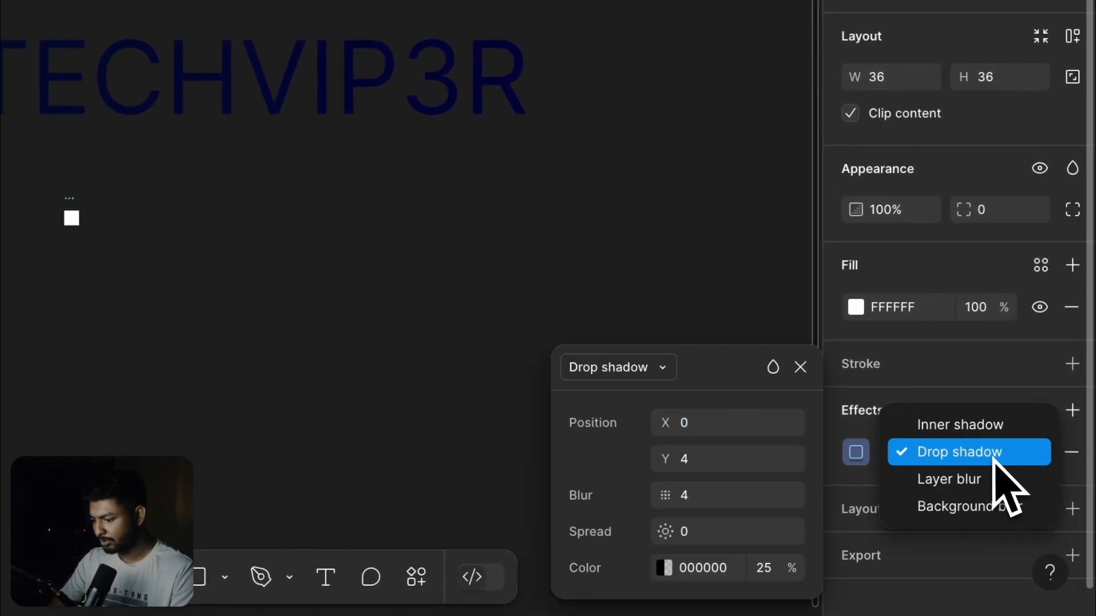
click(950, 477)
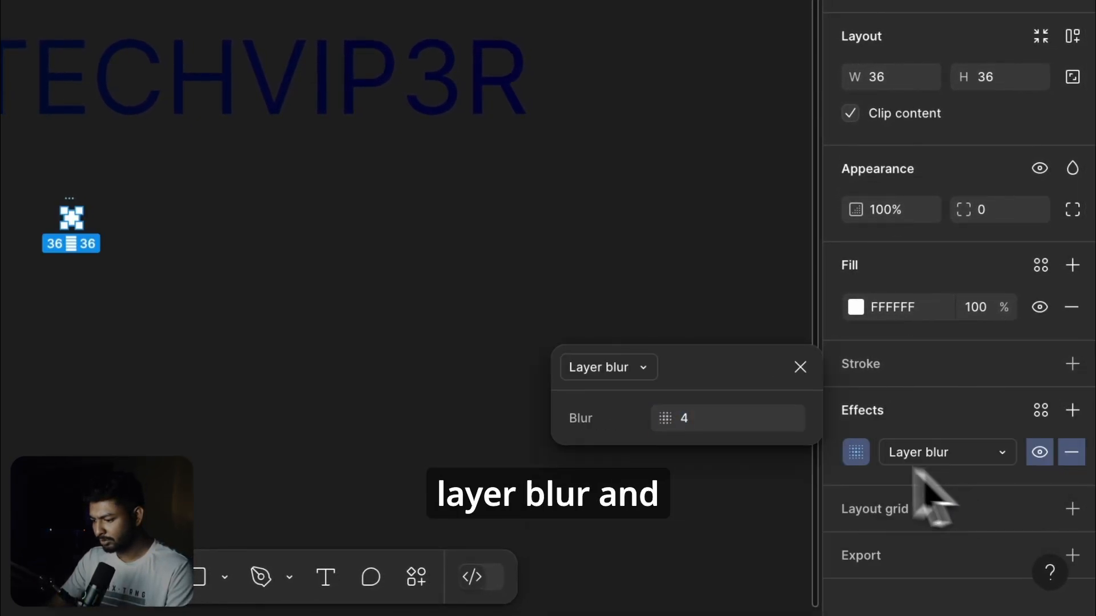
click(718, 425)
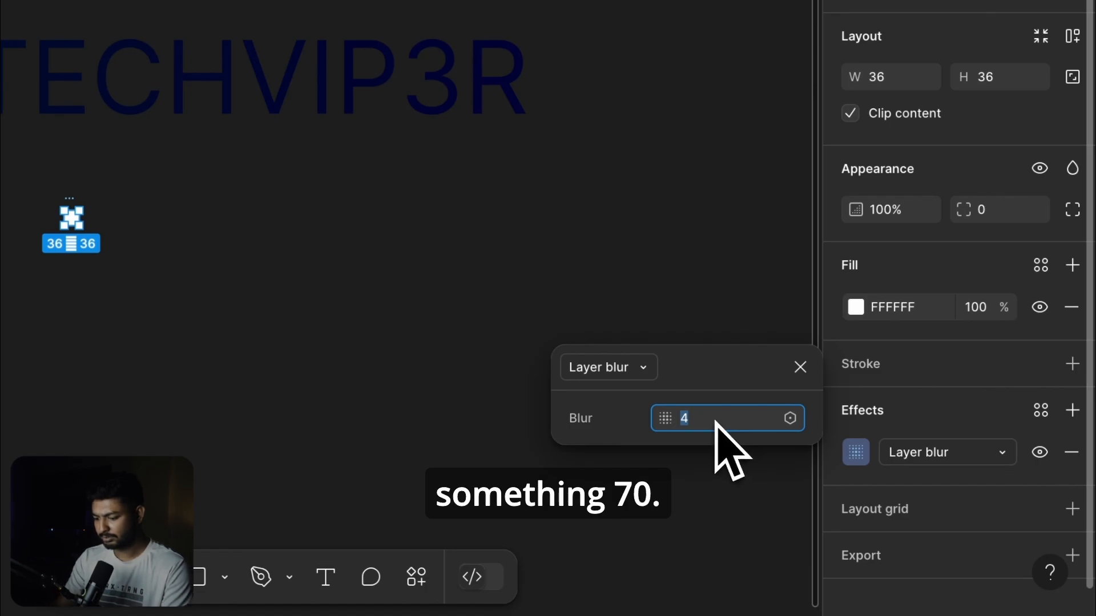
key(Return)
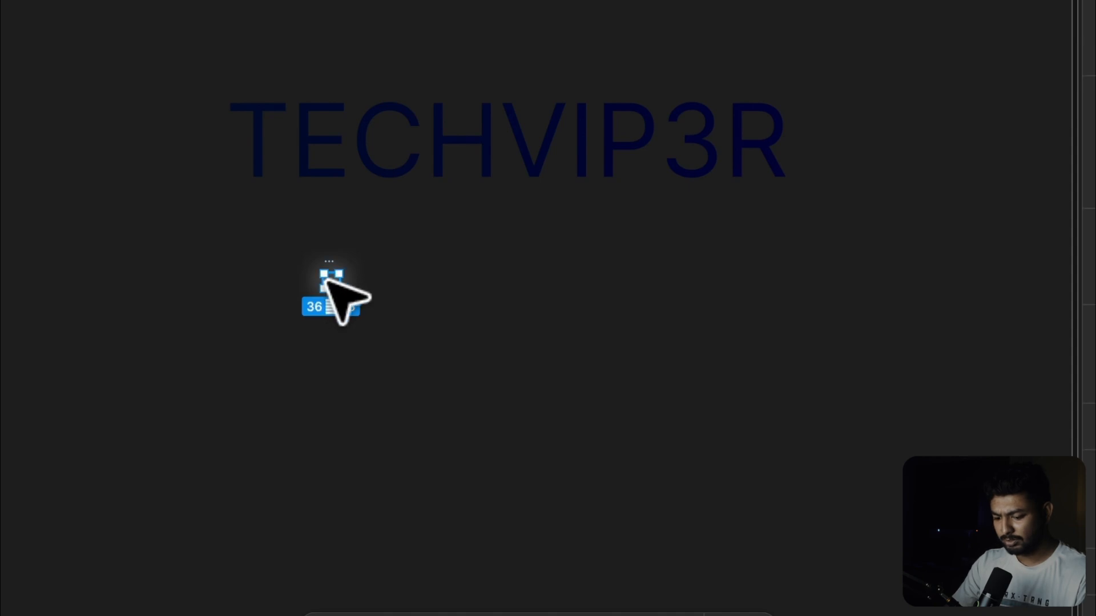
Duplicate the blurred frame straight down with a gap of about 258, and set the upper frame's opacity to 0%.
drag(327, 280, 327, 365)
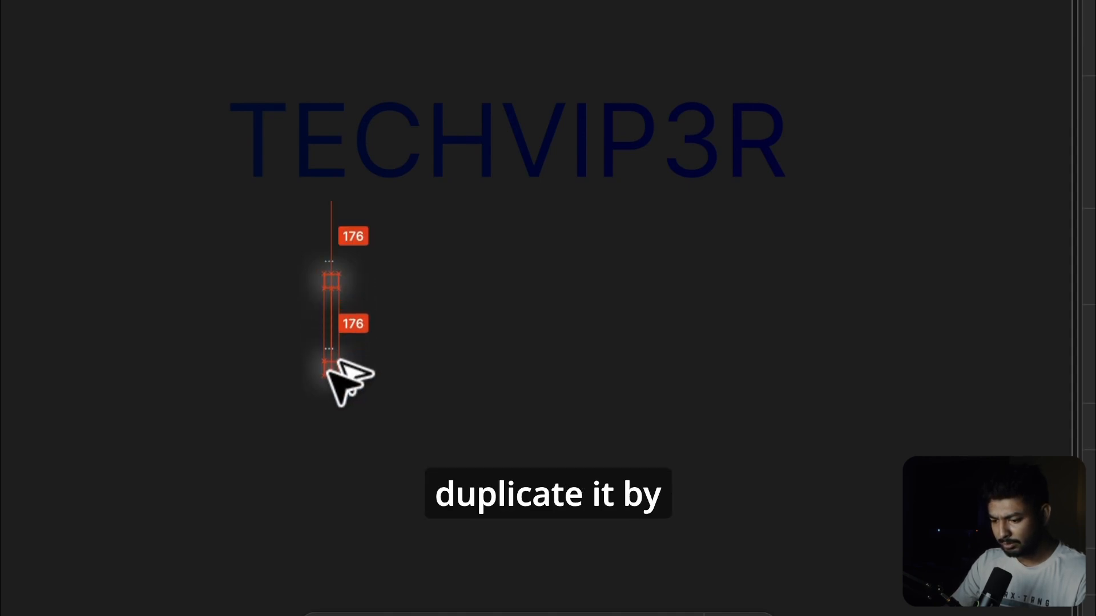
click(336, 279)
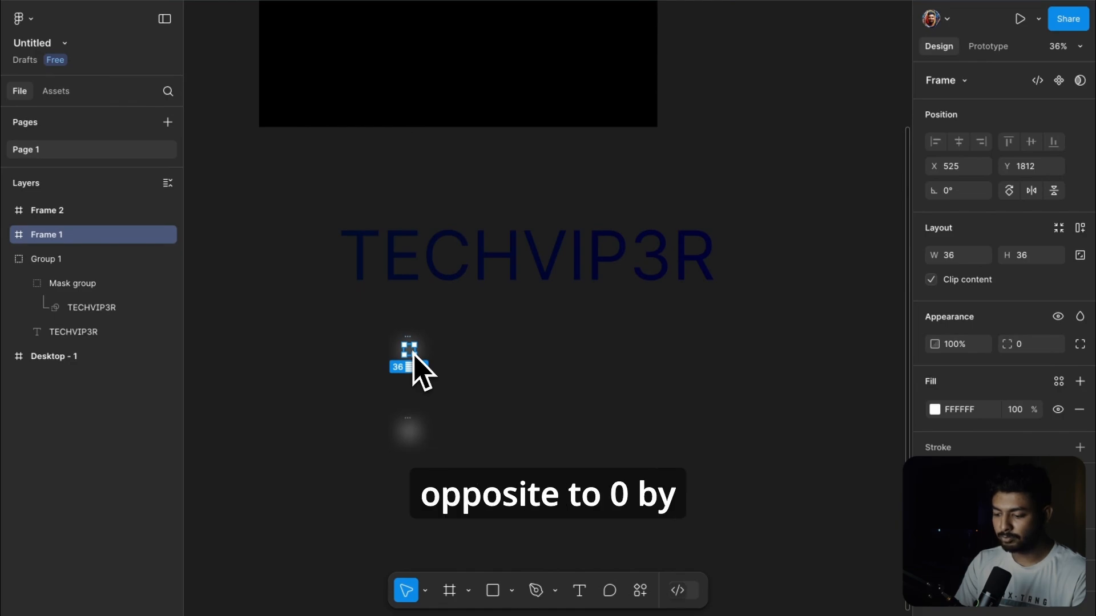
key(0)
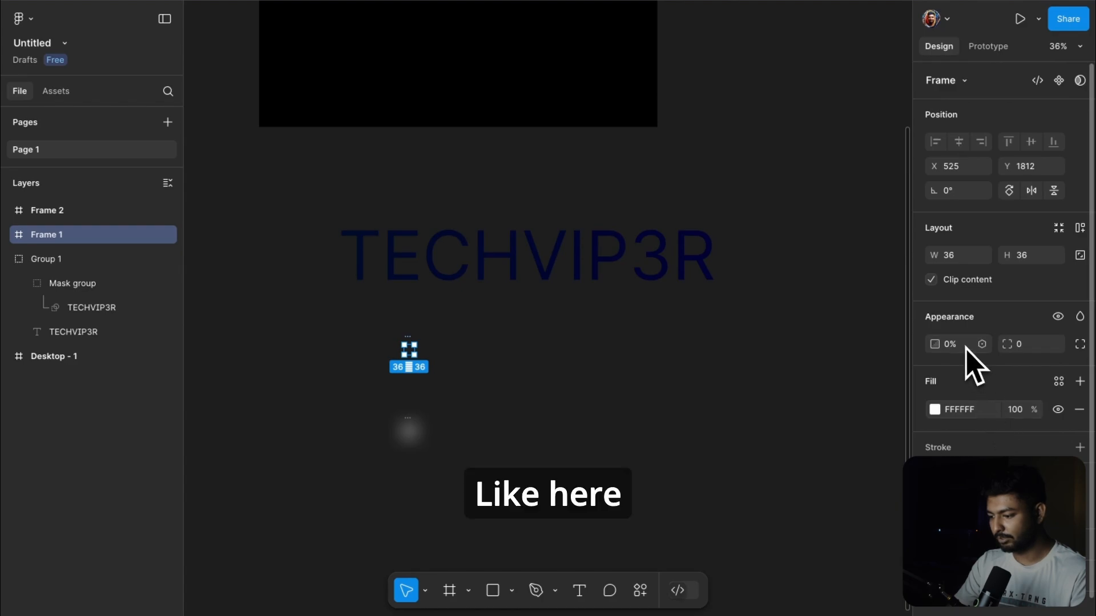
click(536, 335)
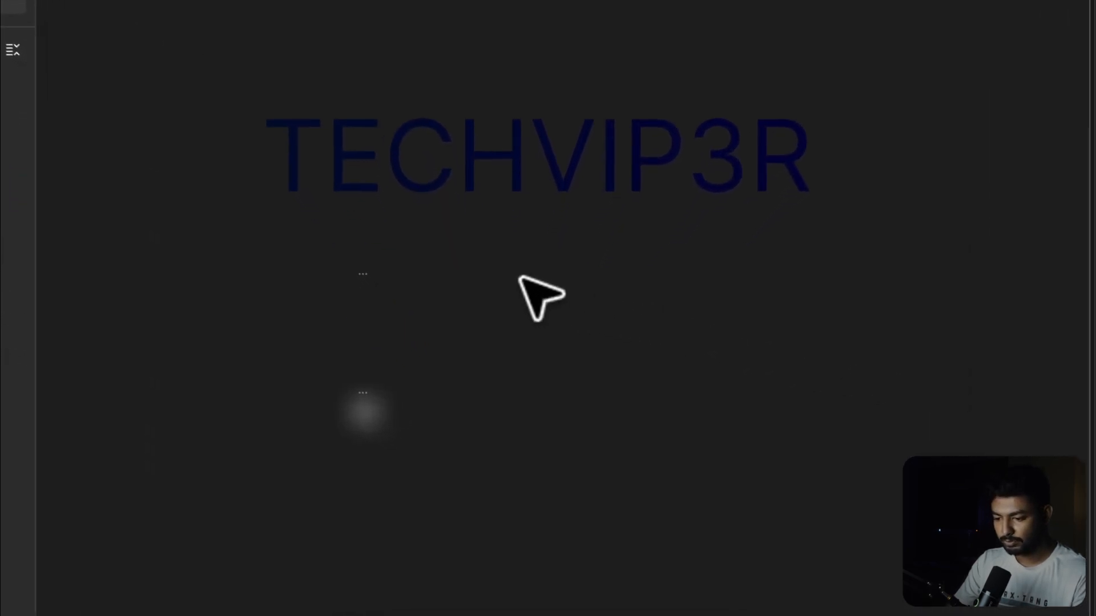
Combine the two 36 × 36 frames, the transparent one and the blurred one, into a component set.
drag(291, 245, 444, 479)
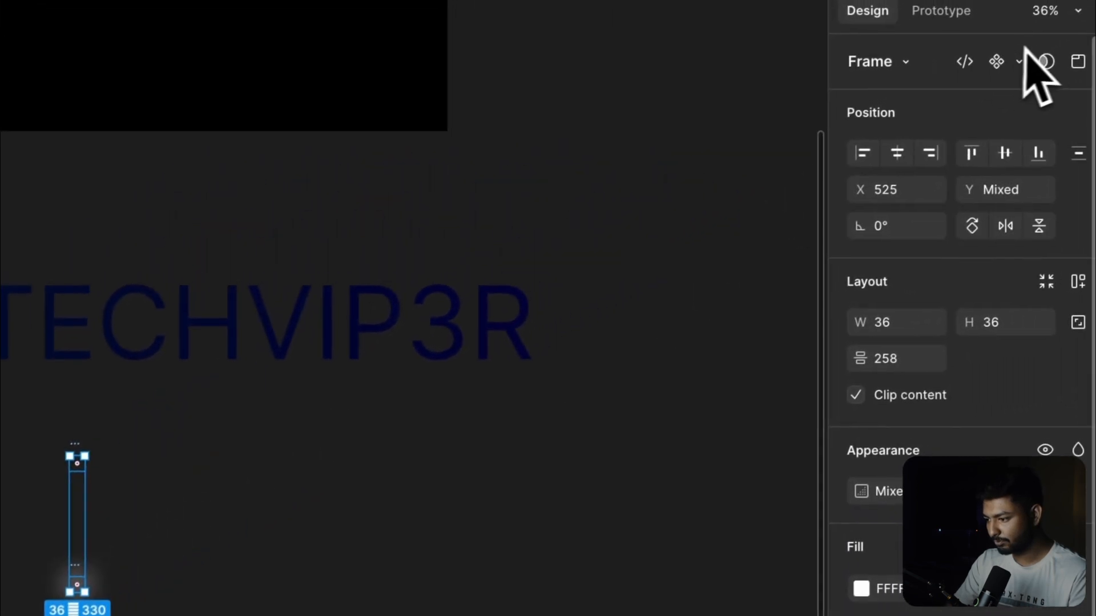
click(1014, 66)
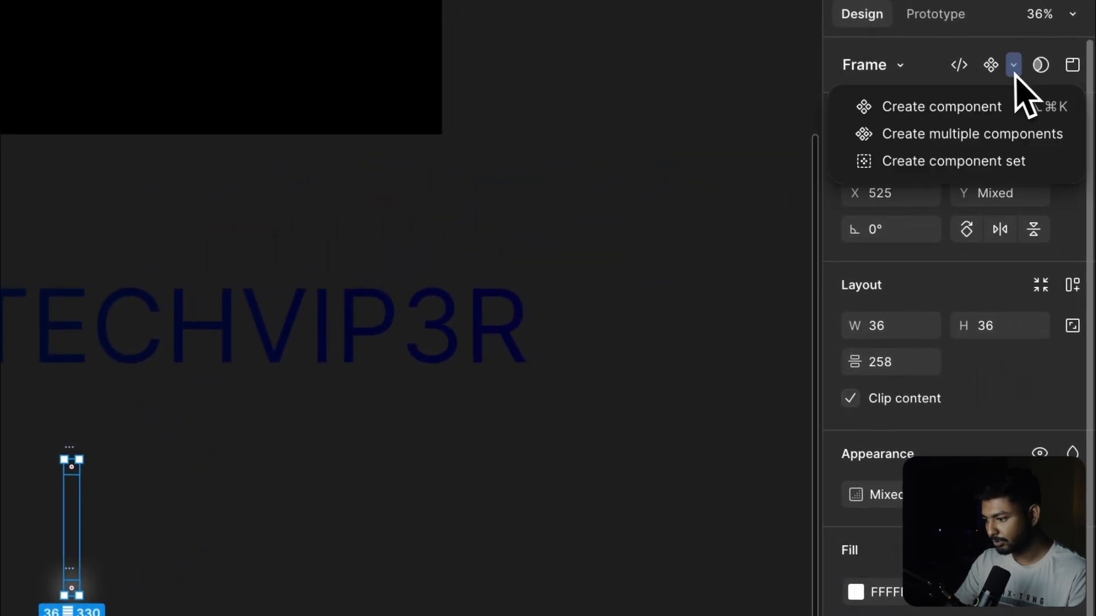
click(937, 165)
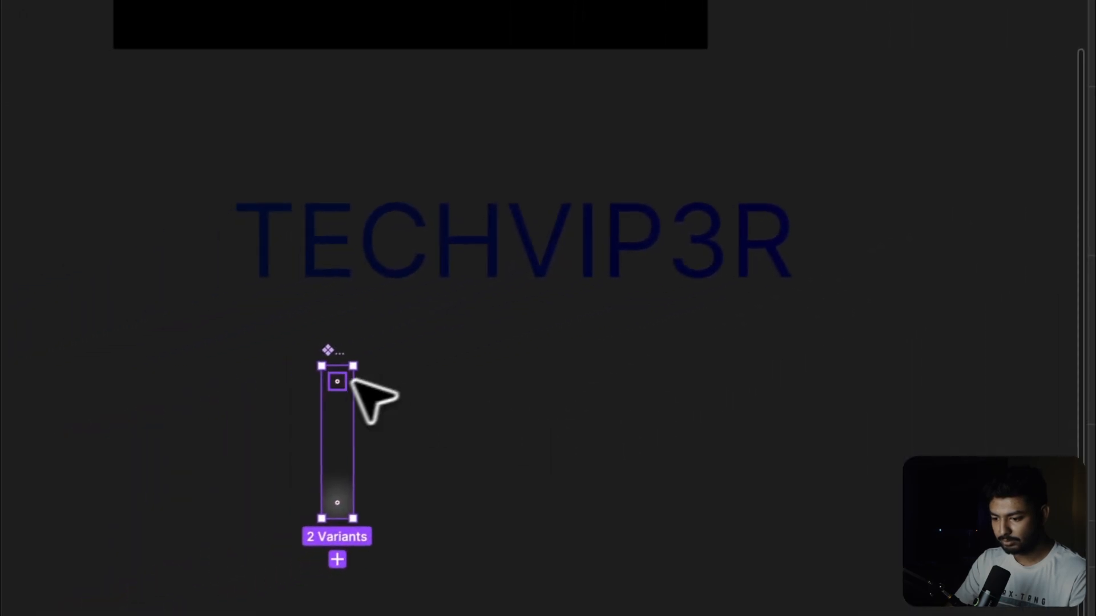
Link the upper variant to the lower blurred variant with a While hovering interaction that changes to Frame 2, keeping the Instant animation.
click(339, 387)
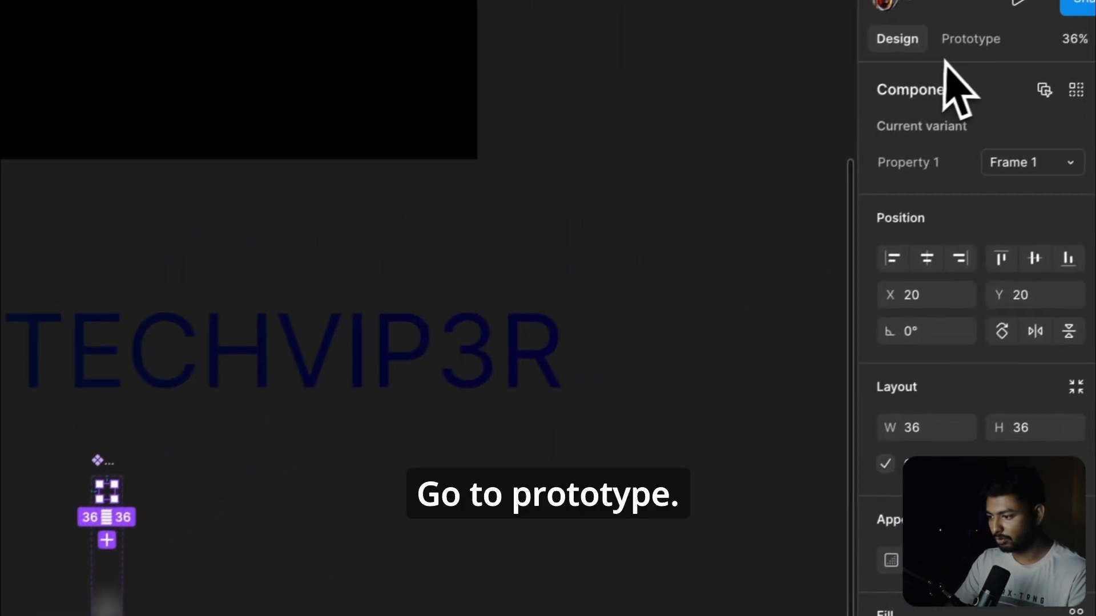
click(954, 44)
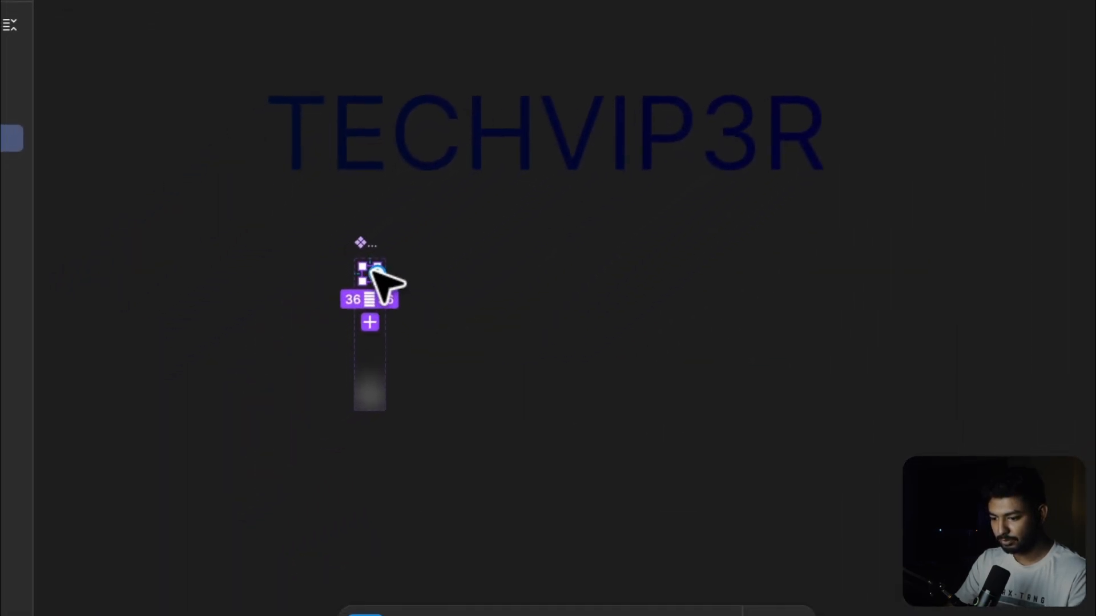
drag(101, 497, 132, 613)
mouse_move(375, 381)
mouse_down()
mouse_move(362, 386)
mouse_move(373, 393)
mouse_up()
click(421, 492)
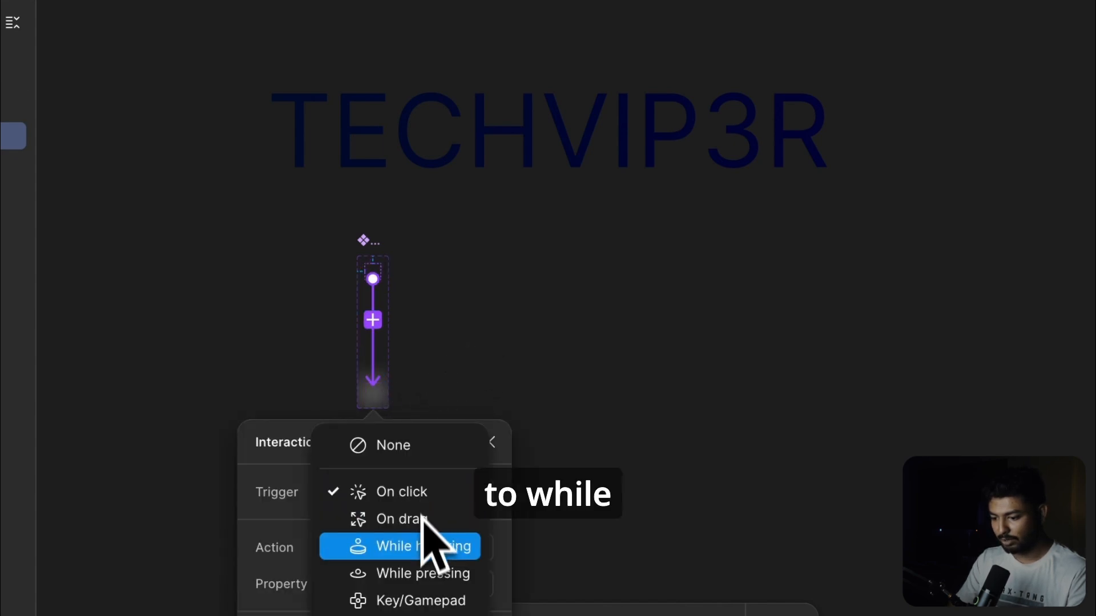
click(407, 546)
scroll(494, 349, down, 4)
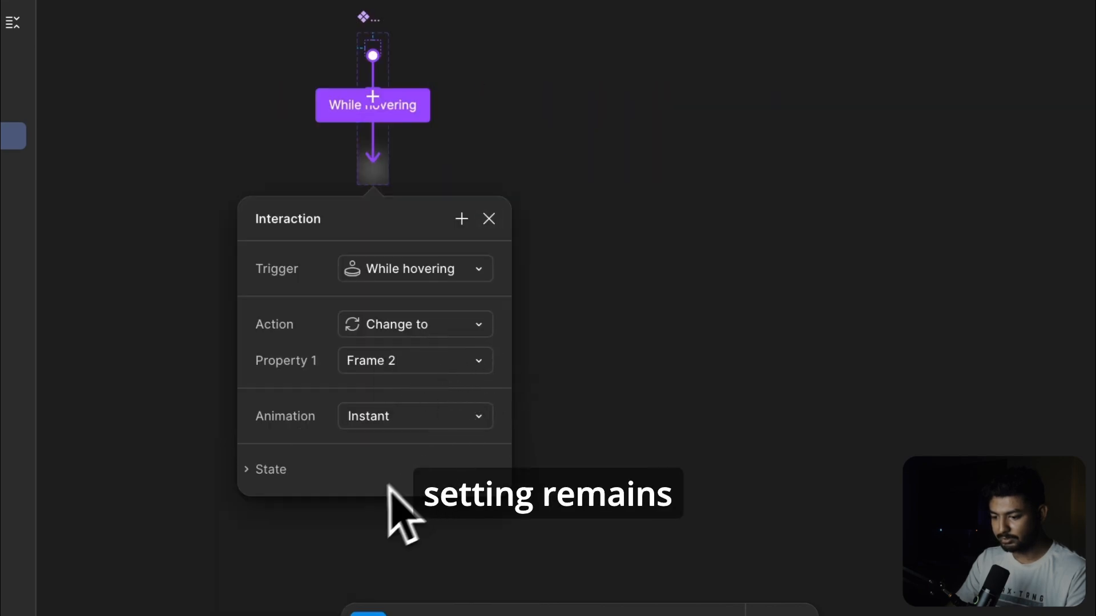
click(617, 442)
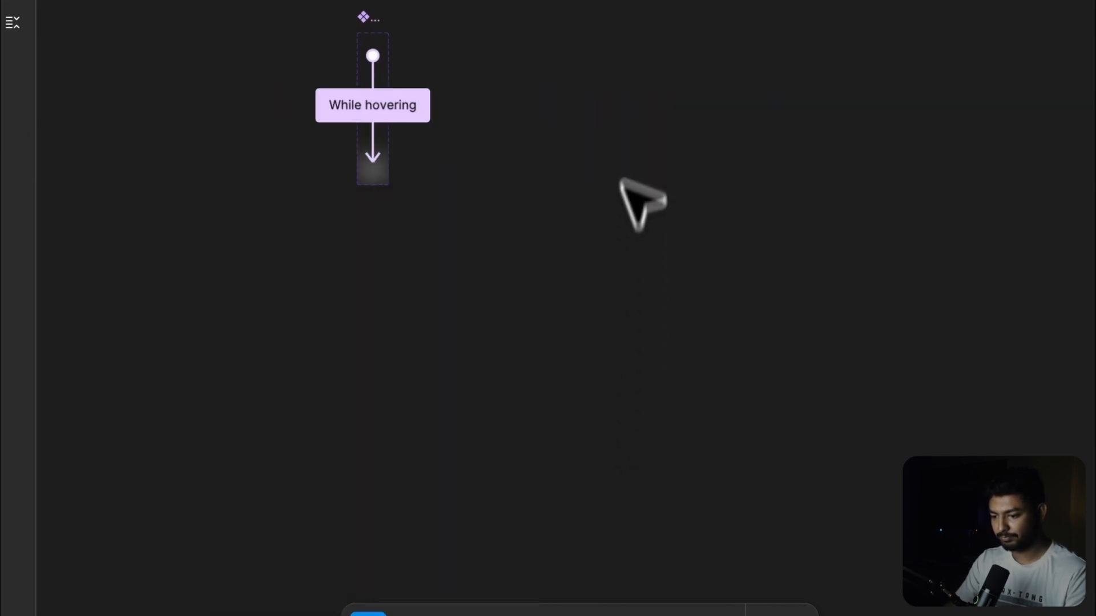
scroll(621, 180, up, 4)
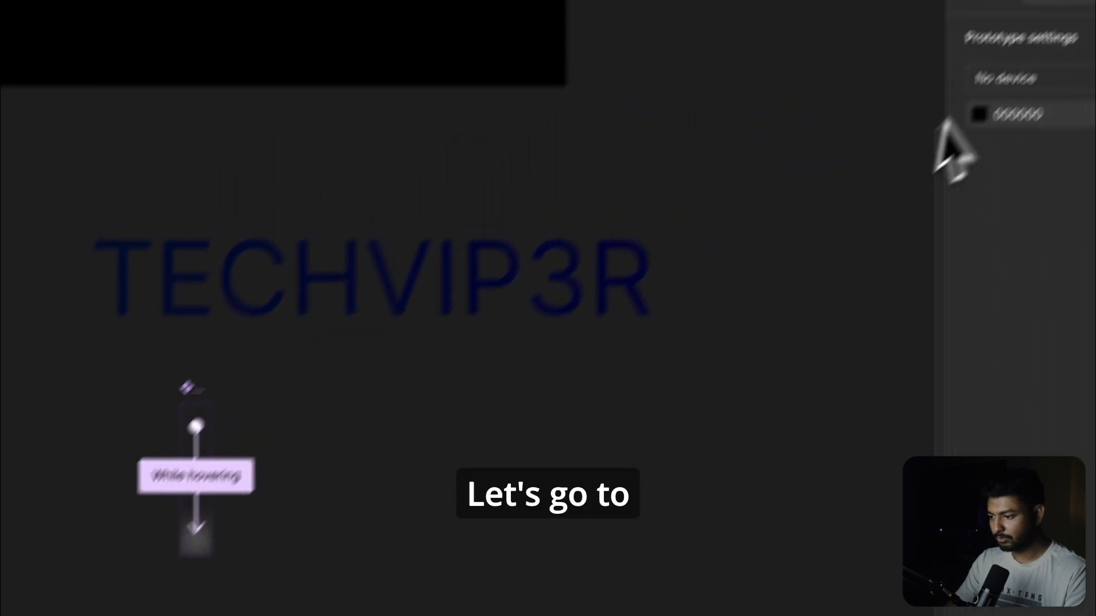
Copy the transparent variant out beside the component set as two adjoining instances and wrap them in a horizontal auto layout.
click(930, 60)
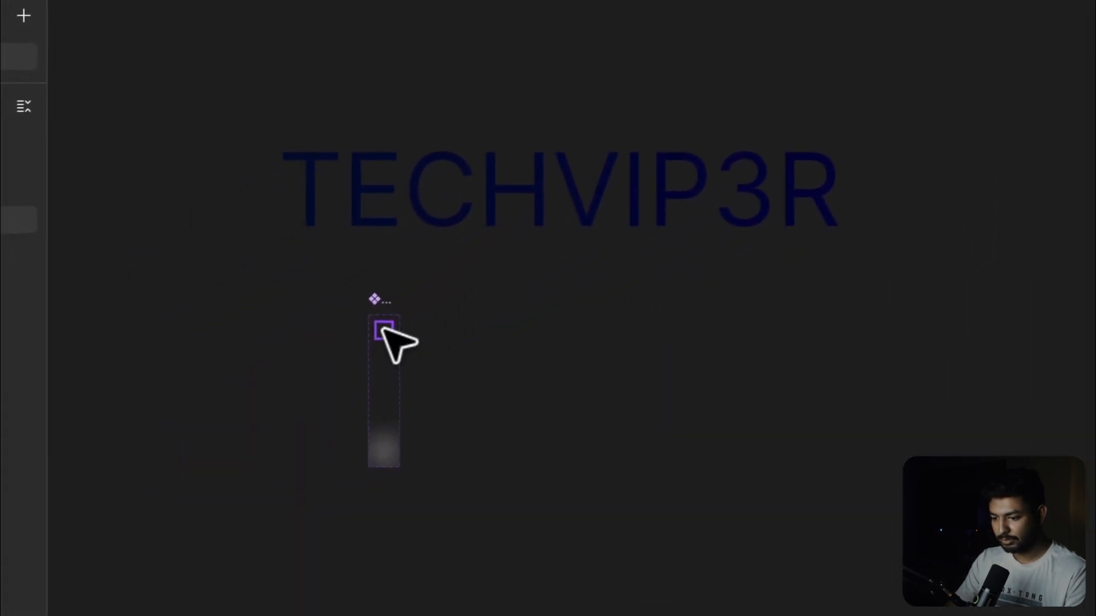
click(349, 356)
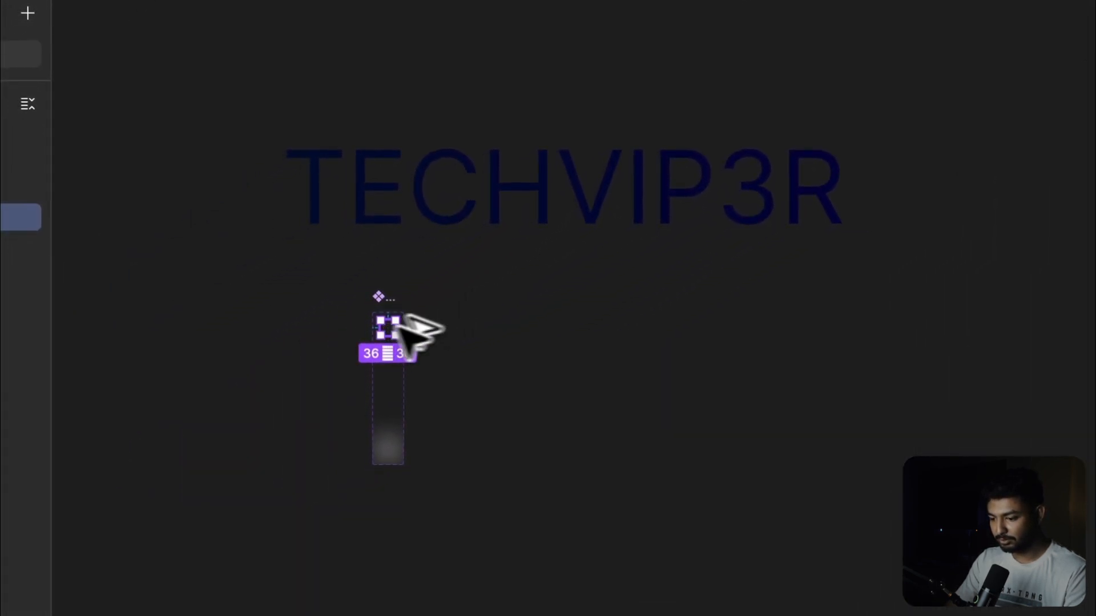
drag(390, 329, 581, 329)
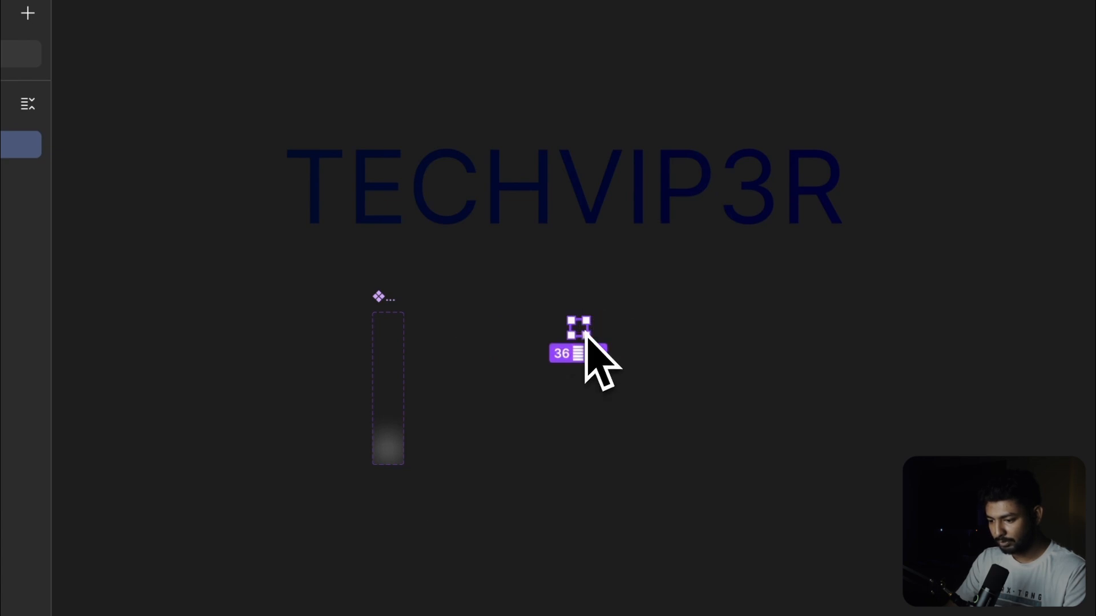
drag(517, 353, 656, 306)
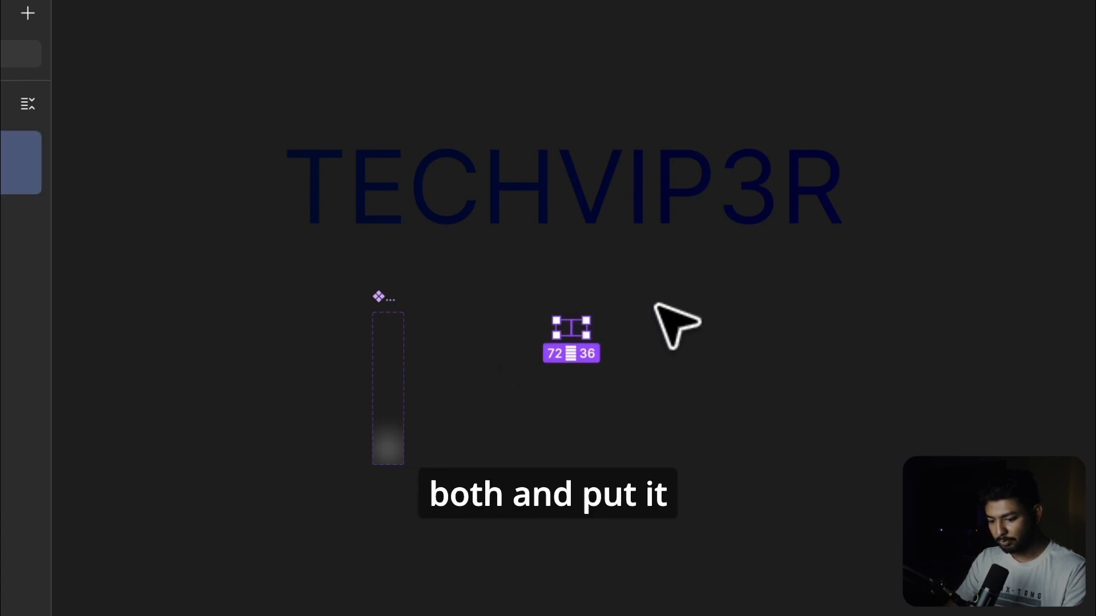
Duplicate the end instance inside the auto layout frame repeatedly until the row holds 38 instances.
click(577, 328)
key(ctrl+d)
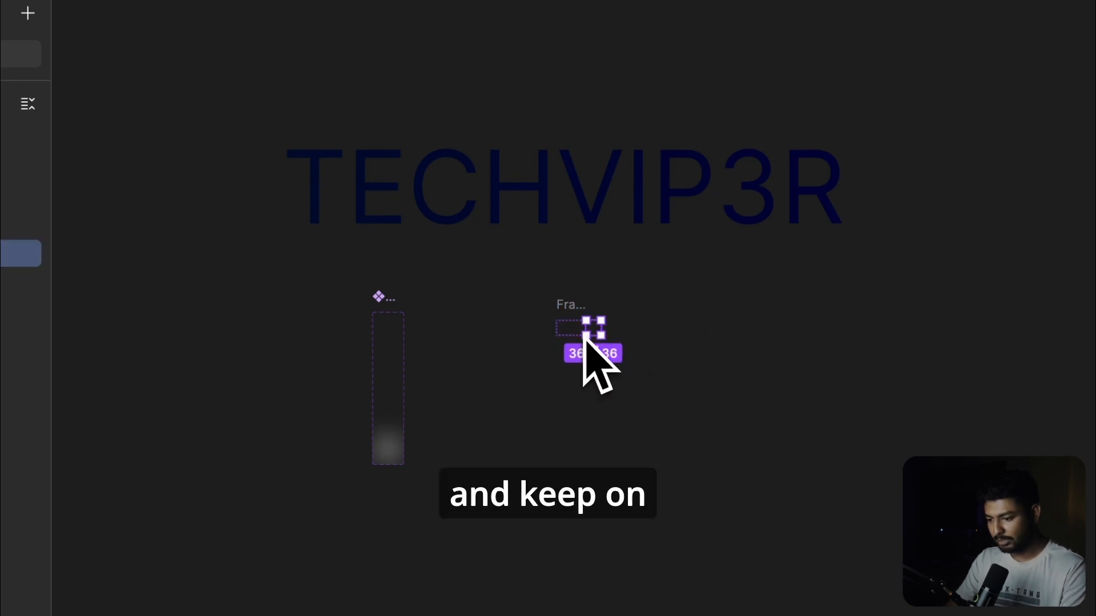
key(ctrl+d)
key(ctrl+d)
key(ctrl+d)
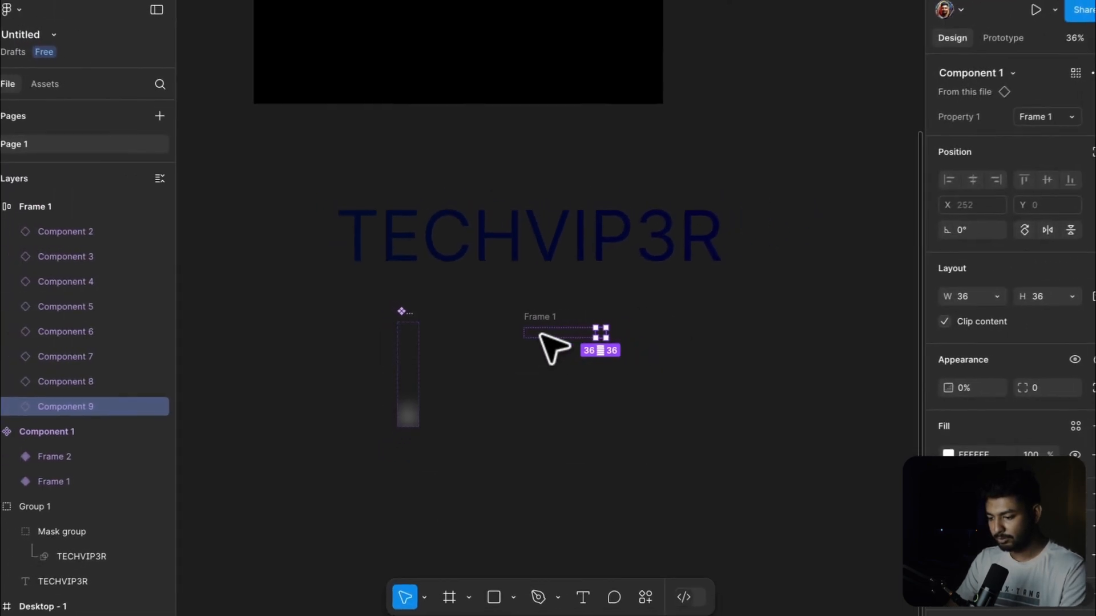
key(ctrl+d)
key(ctrl+d)
key(ctrl+d)
key(super+d)
key(super+d)
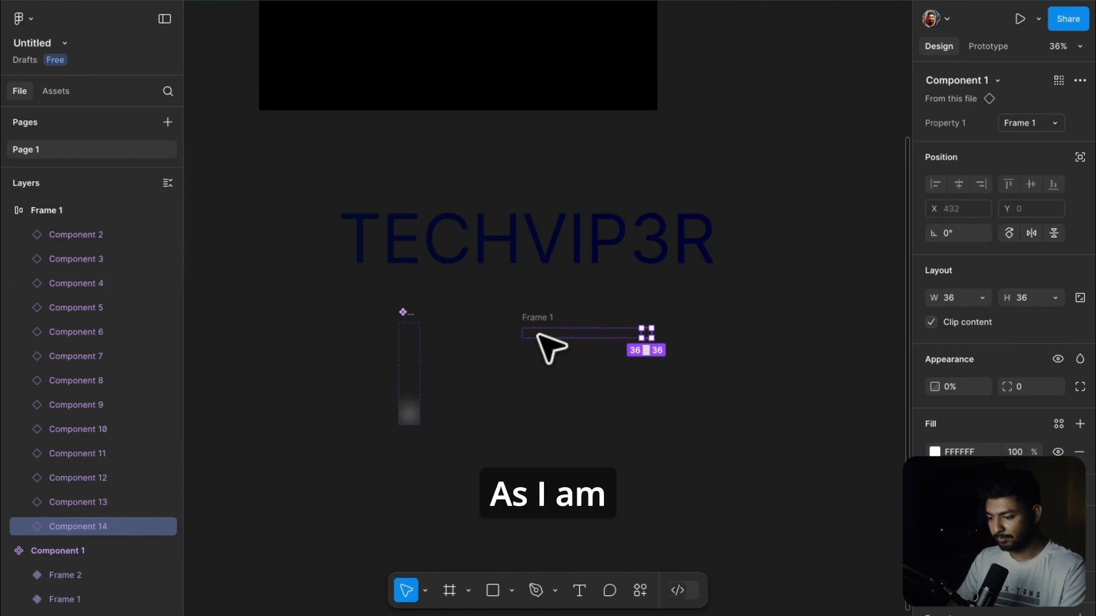
key(super+d)
key(super+d)
key(super+d)
key(super+d)
key(super+d)
key(super+d)
key(super+d)
key(super+d)
key(super+d)
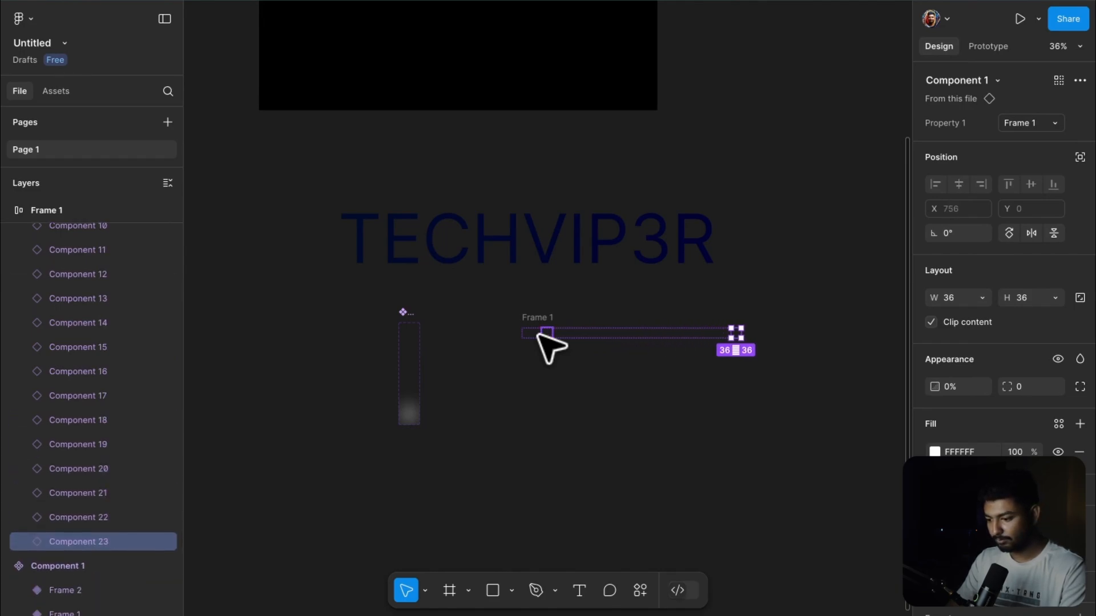
key(super+d)
key(super+d)
key(super+d)
key(super+d)
key(super+d)
key(super+d)
key(super+d)
key(super+d)
key(super+d)
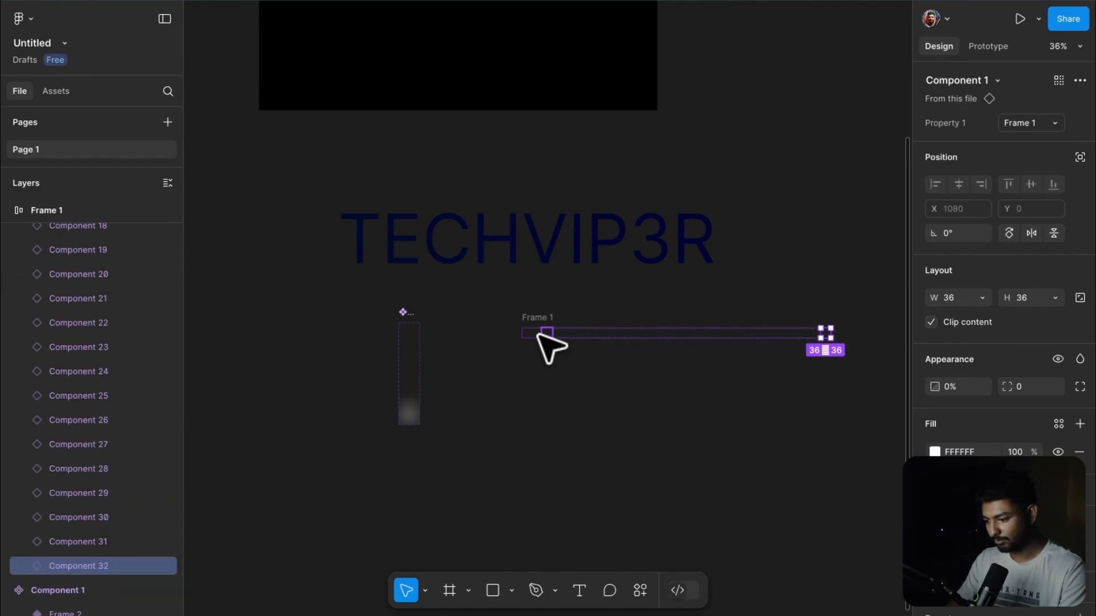
key(super+d)
key(super+d)
key(super+d)
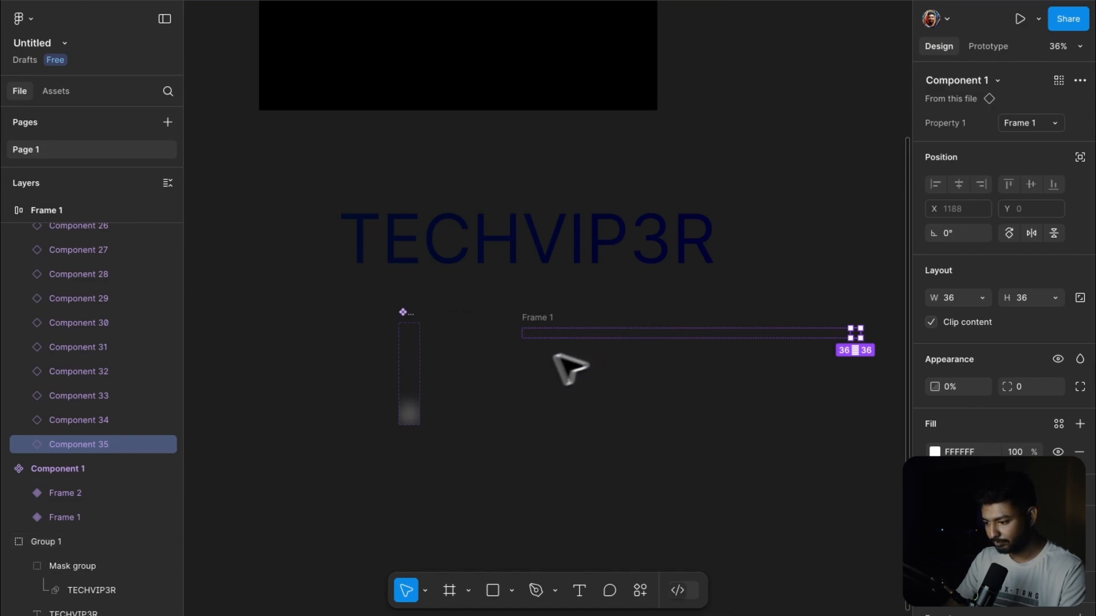
key(ctrl+d)
key(ctrl+d)
key(ctrl+d)
key(ctrl+d)
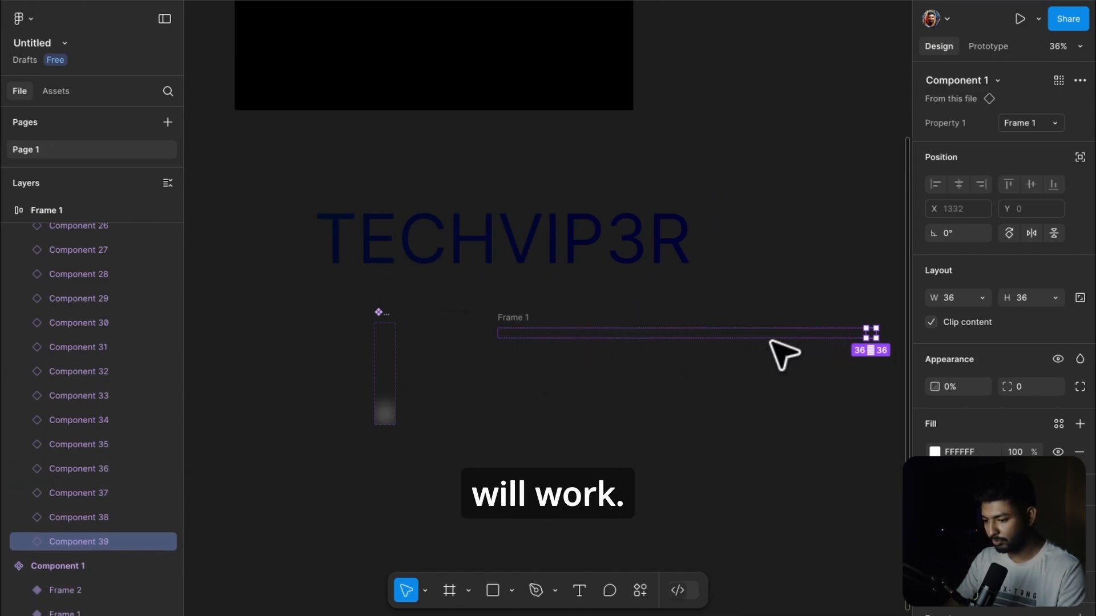
Duplicate the whole row frame and place the copy just below the original, aligned to its start.
click(574, 332)
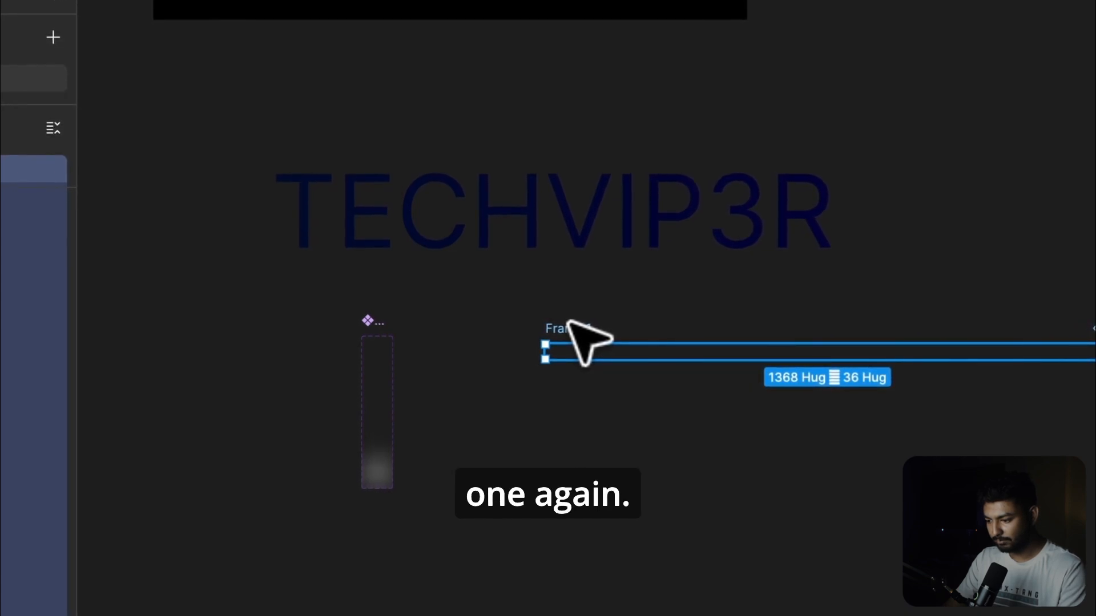
key(ctrl+d)
scroll(567, 321, left, 4)
scroll(568, 321, down, 2)
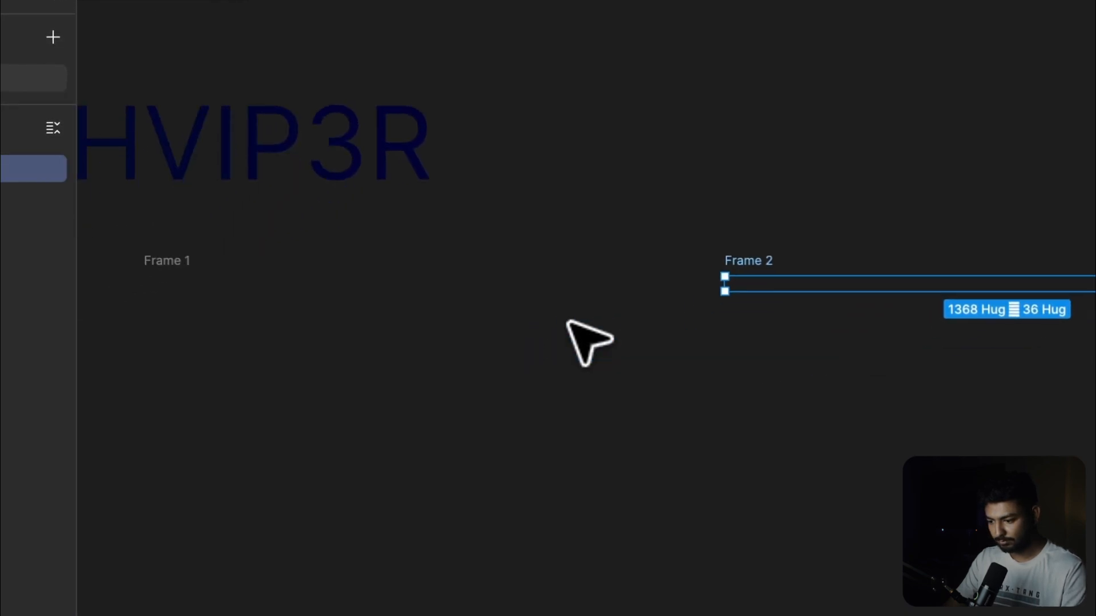
drag(778, 234, 249, 263)
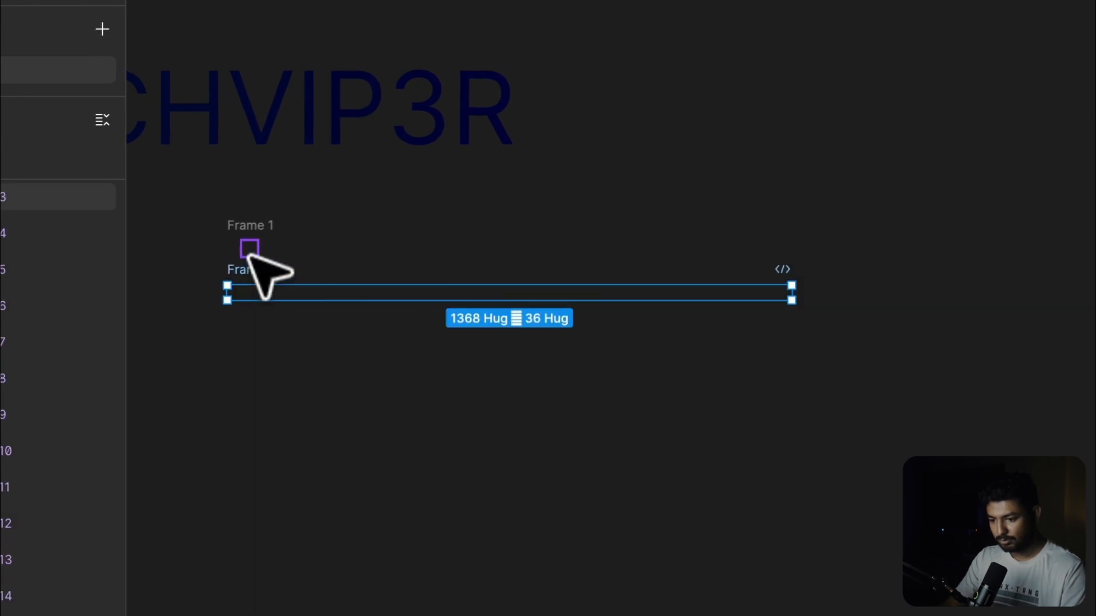
Wrap the two row frames in a vertical auto layout and set the gap between them to 0.
drag(216, 189, 825, 402)
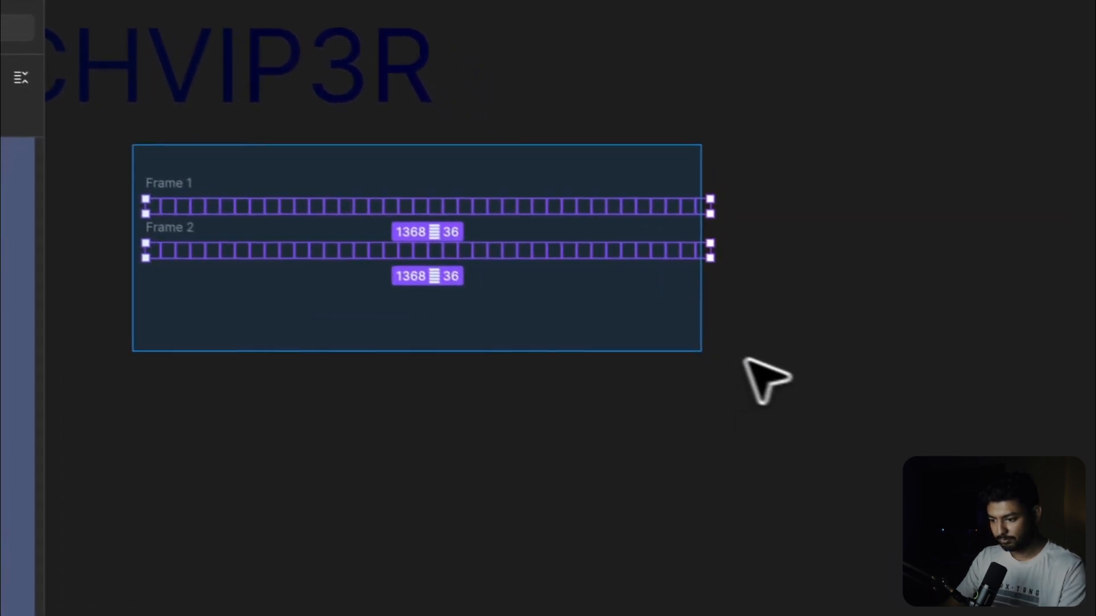
drag(745, 360, 778, 360)
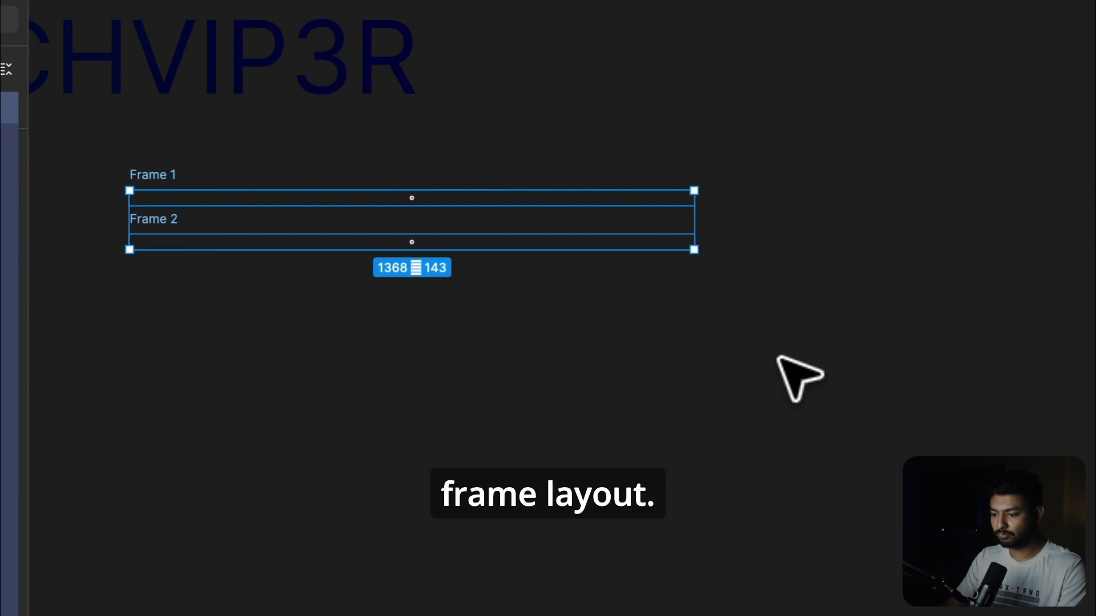
key(shift+a)
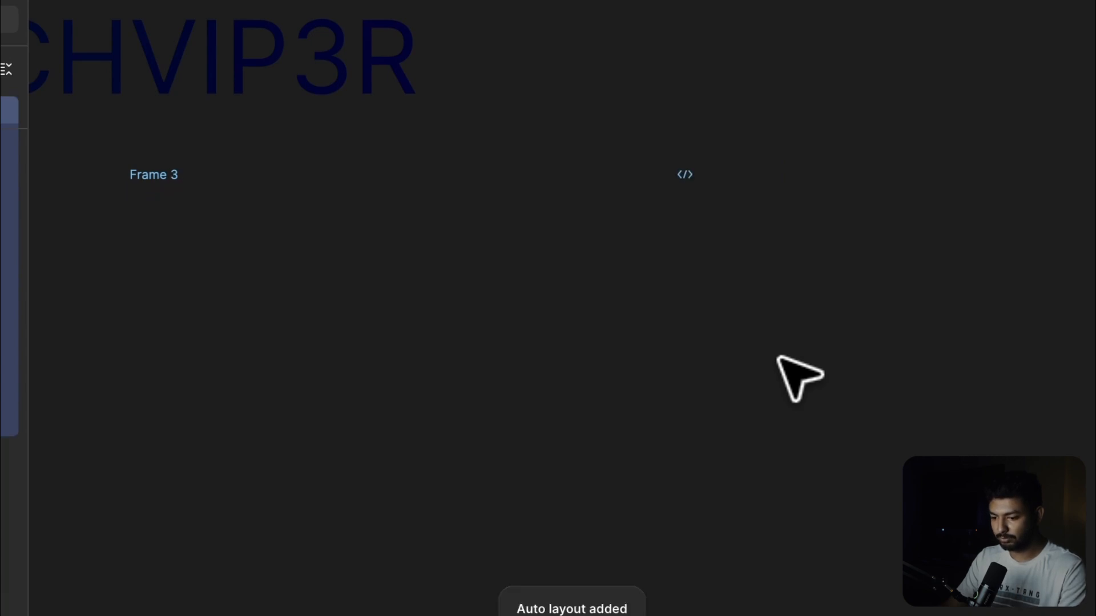
click(941, 269)
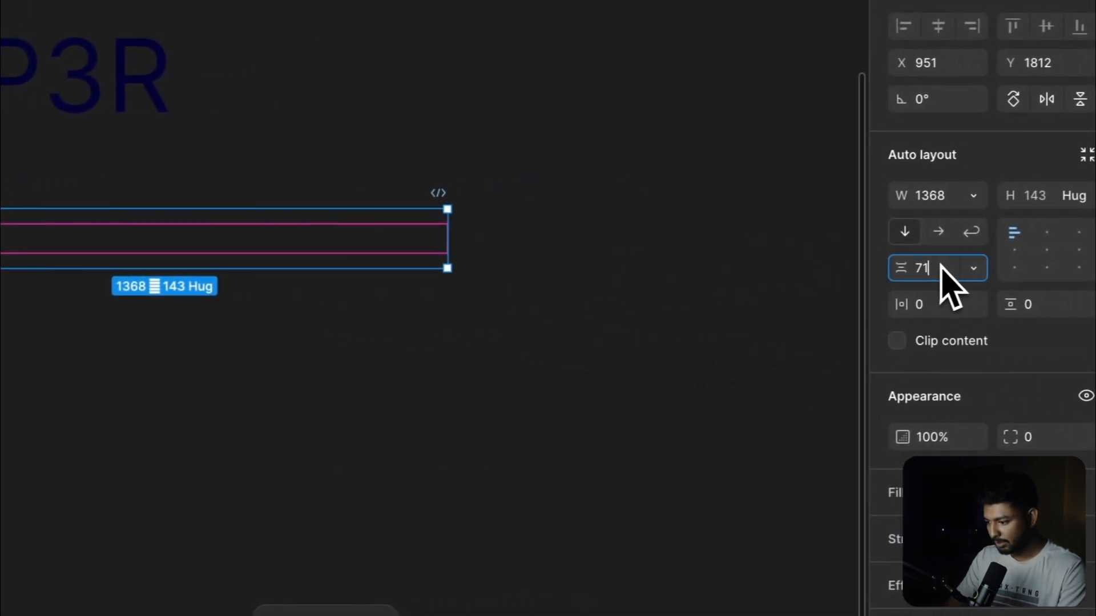
key(ctrl+a)
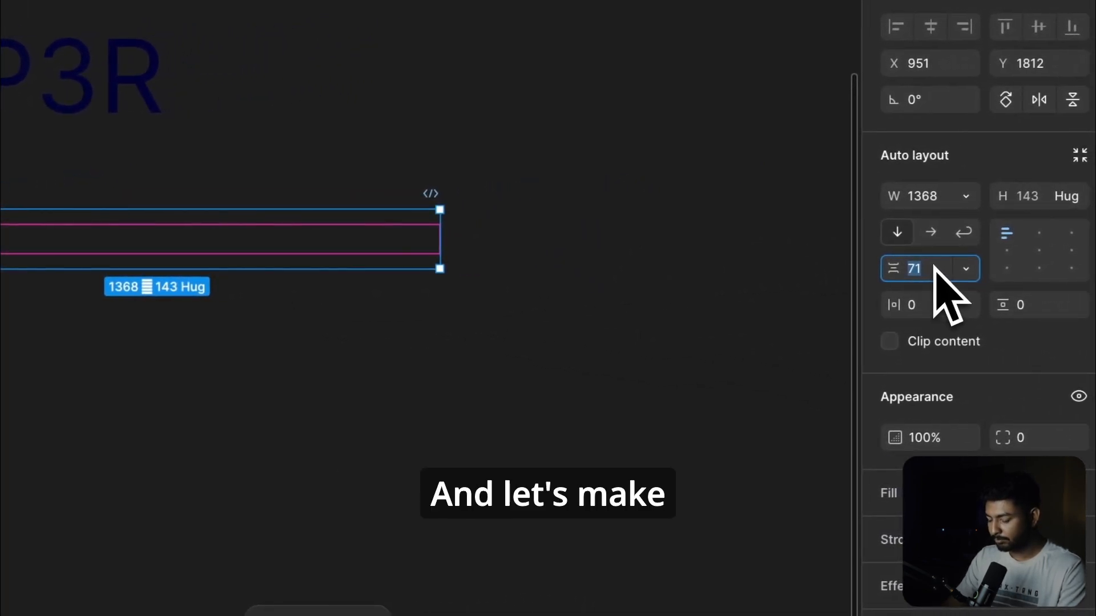
text(0)
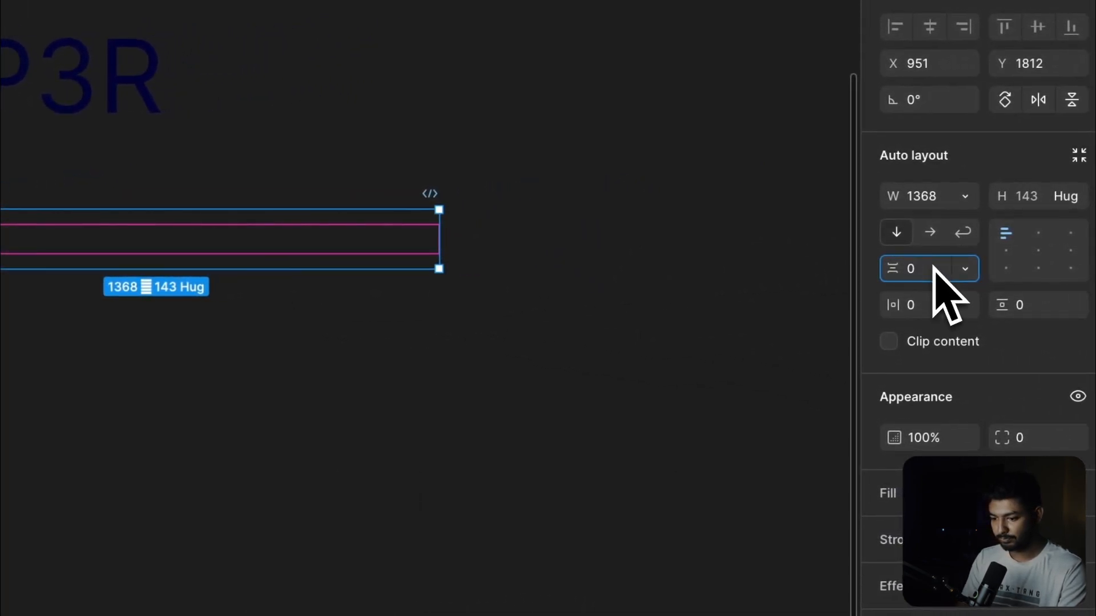
key(Return)
click(588, 331)
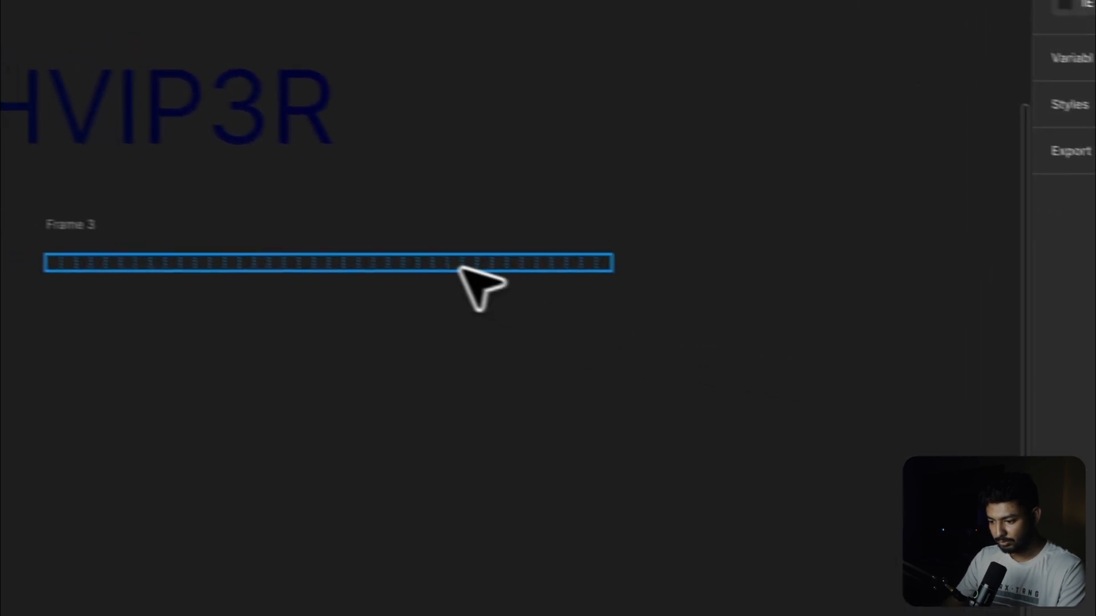
Duplicate the row inside the vertical auto layout frame repeatedly until the grid has 12 rows.
click(272, 231)
key(ctrl+d)
key(ctrl+d)
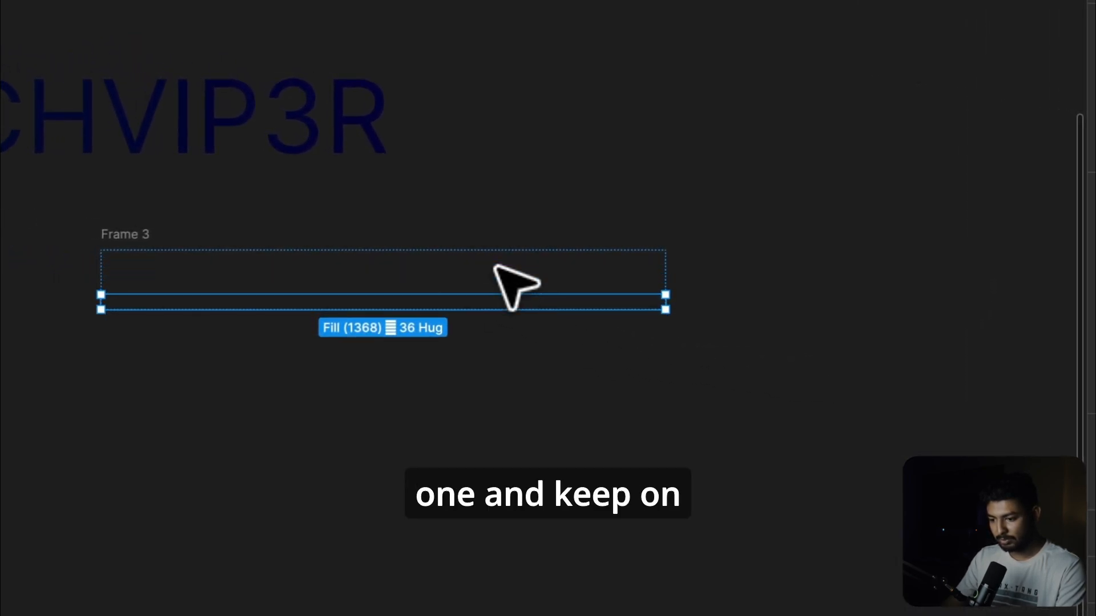
key(ctrl+d)
key(ctrl+d)
key(ctrl+d)
key(ctrl+d)
key(ctrl+d)
key(ctrl+d)
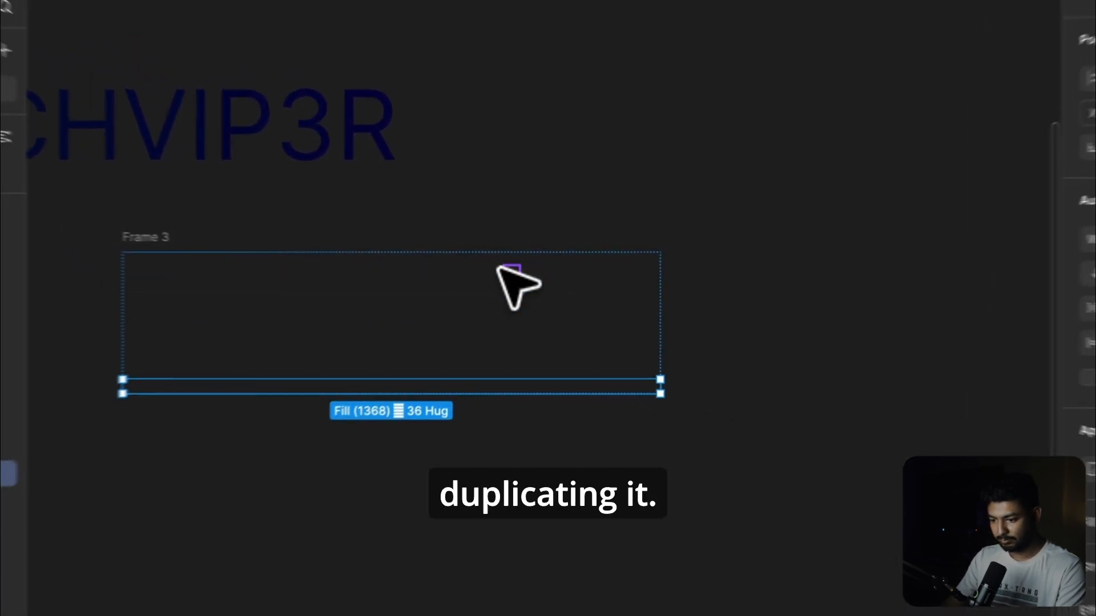
key(ctrl+d)
key(ctrl+d)
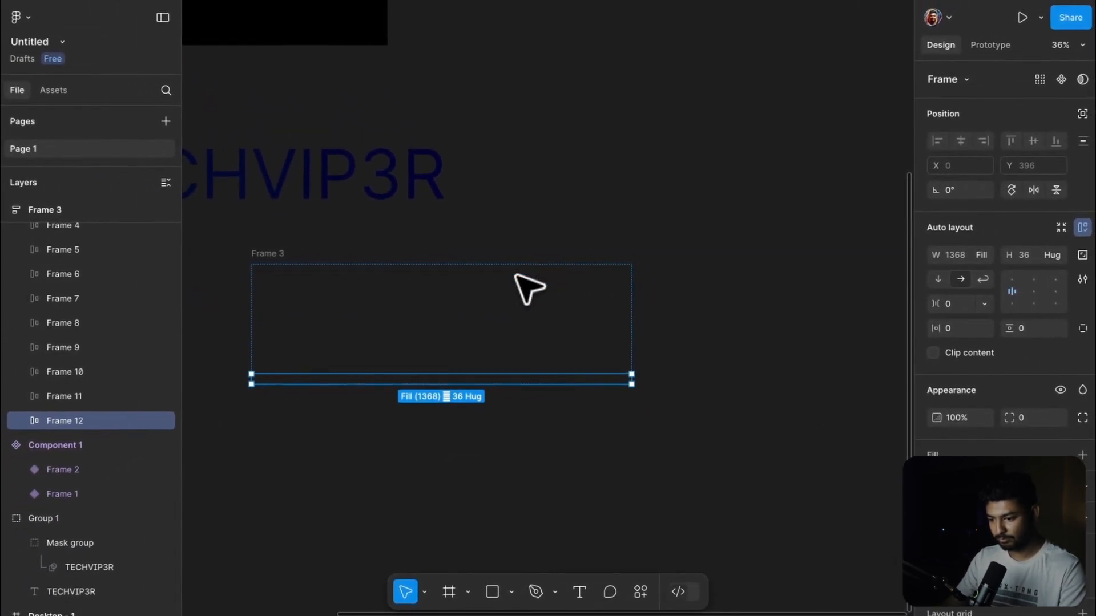
scroll(497, 267, left, 6)
scroll(497, 267, right, 2)
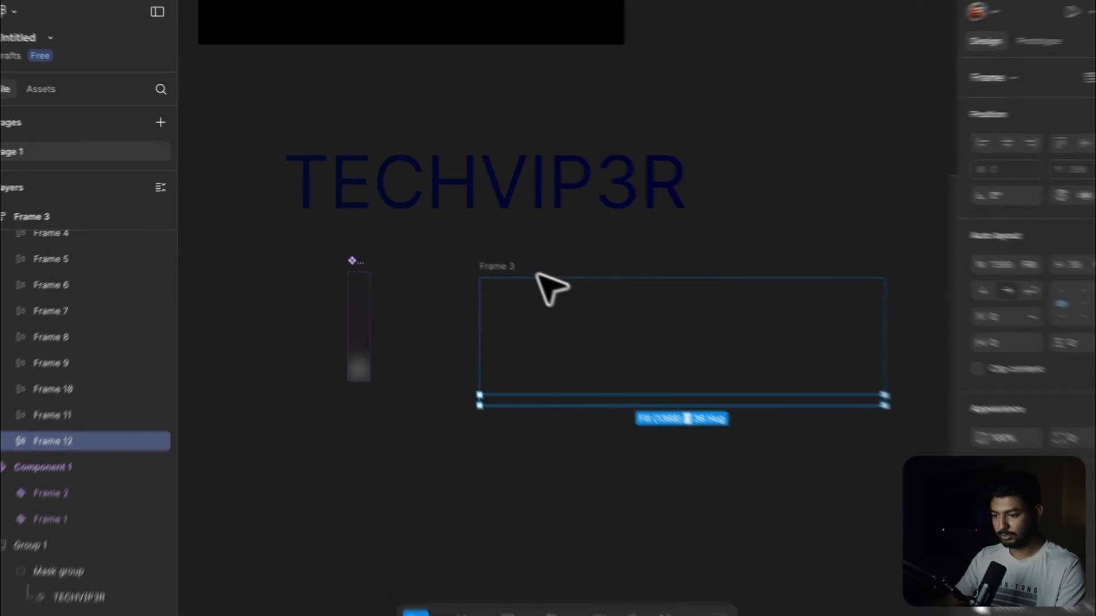
click(540, 223)
Move the TECHVIP3R text group into the black desktop frame and center it there.
scroll(542, 219, up, 2)
scroll(542, 219, left, 2)
click(672, 267)
scroll(673, 285, up, 2)
scroll(673, 285, left, 1)
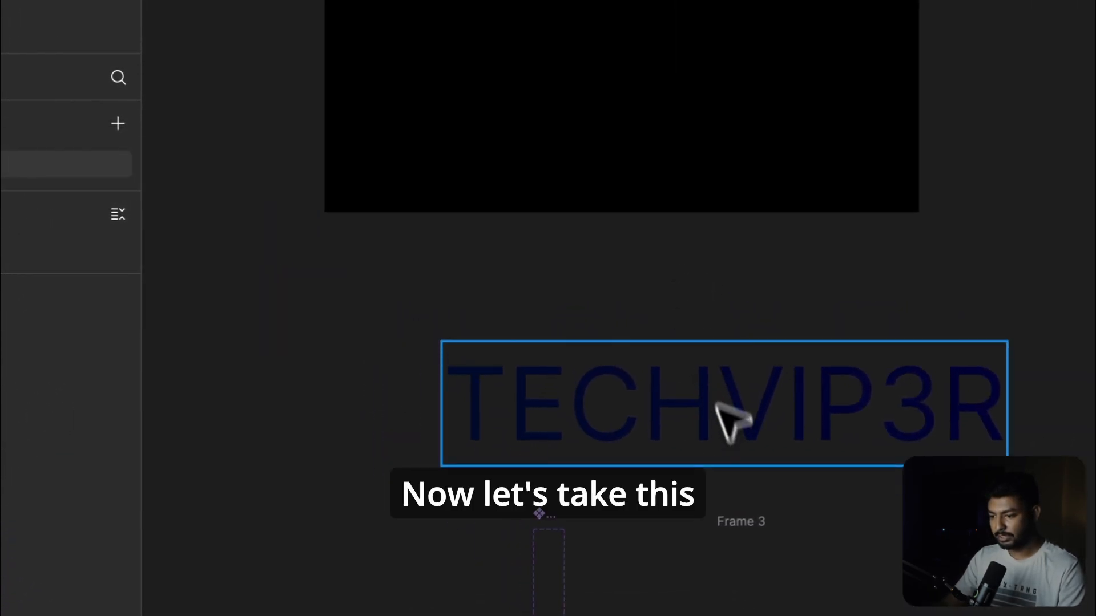
drag(722, 410, 675, 61)
scroll(623, 49, up, 4)
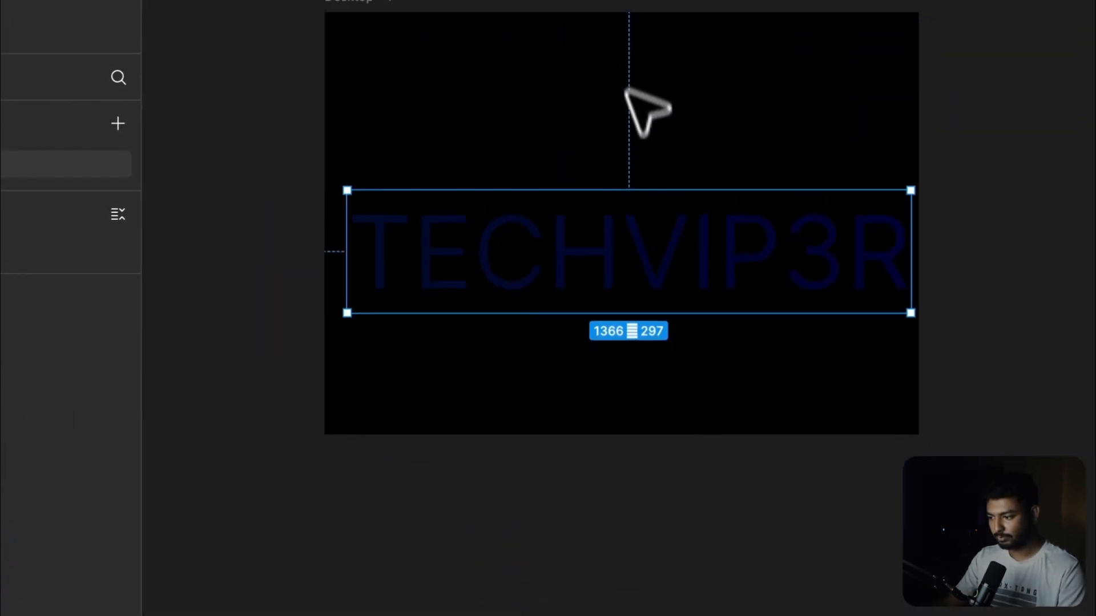
drag(602, 232, 597, 211)
Copy the 12-row instance grid frame and paste it into the Mask group inside the desktop frame's text group.
scroll(710, 268, down, 5)
scroll(709, 269, right, 2)
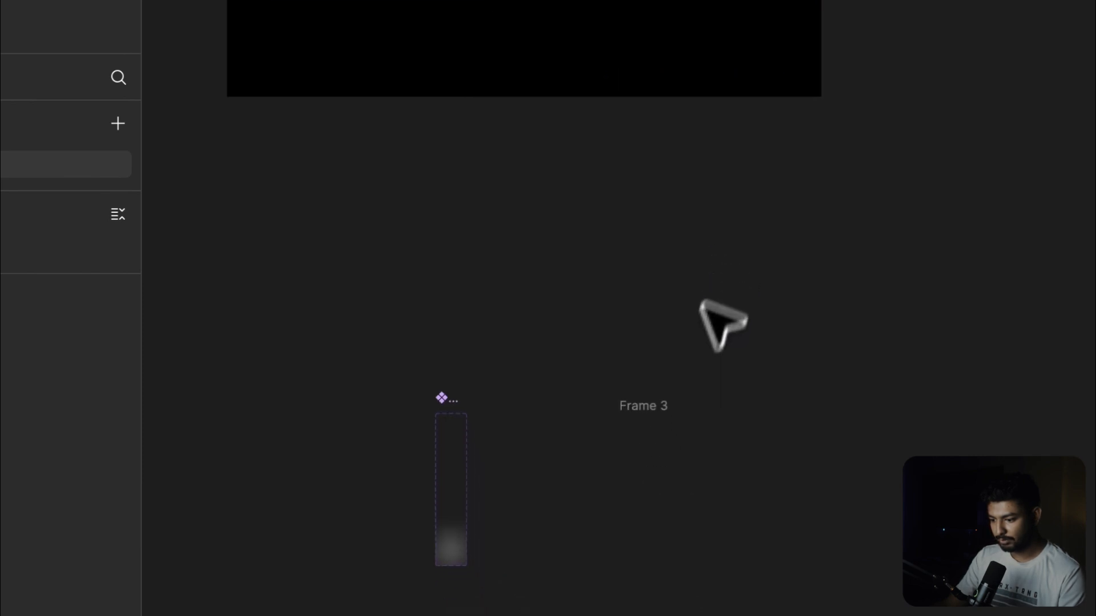
click(641, 412)
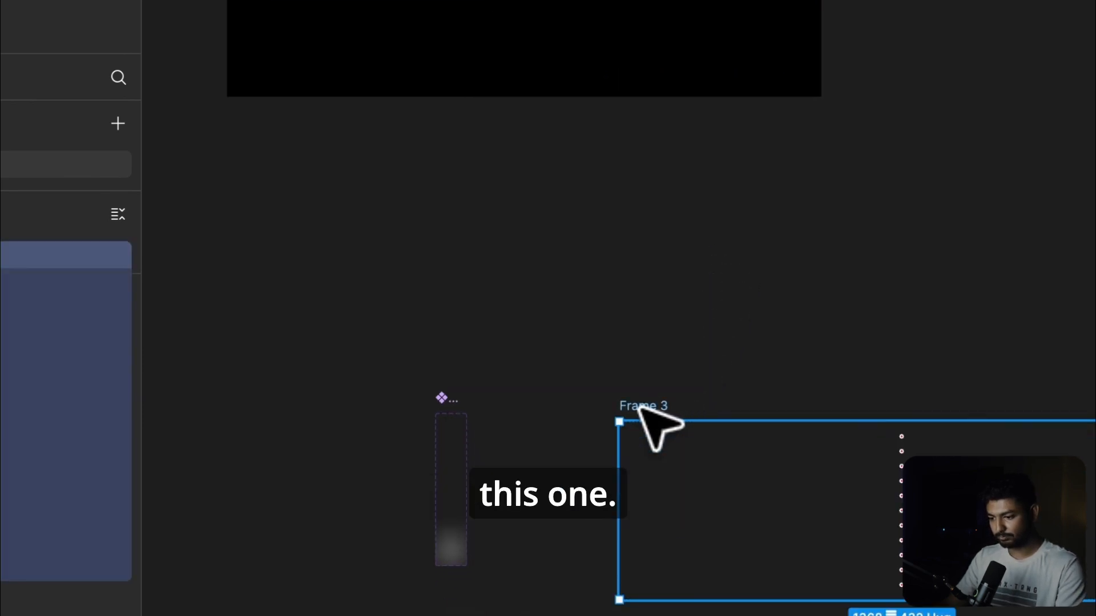
scroll(628, 285, up, 5)
scroll(628, 286, left, 2)
click(571, 244)
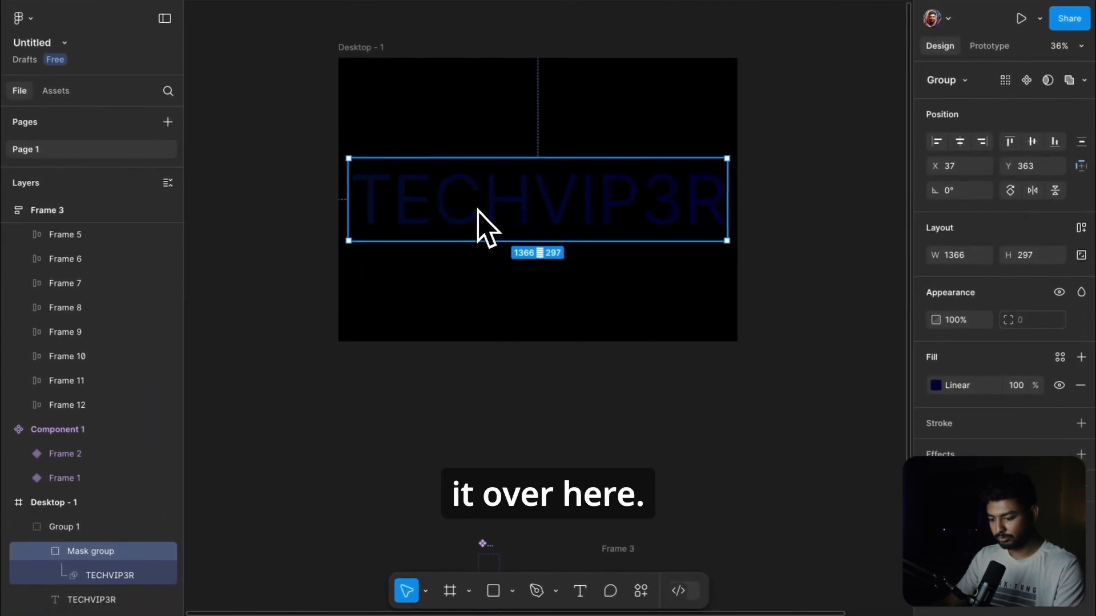
double_click(477, 210)
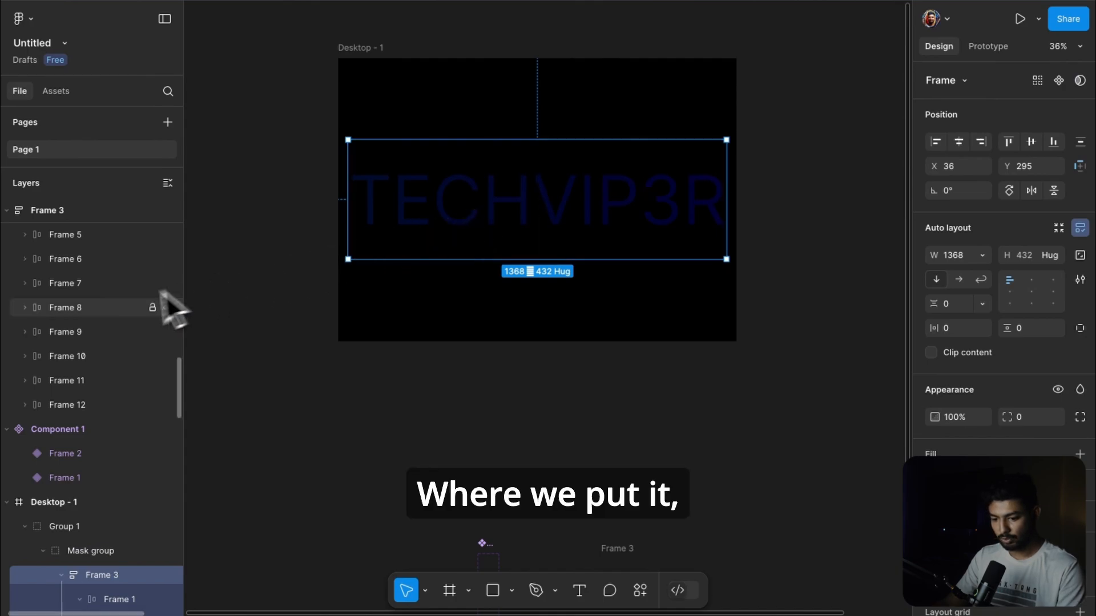
scroll(125, 304, down, 3)
scroll(131, 323, down, 2)
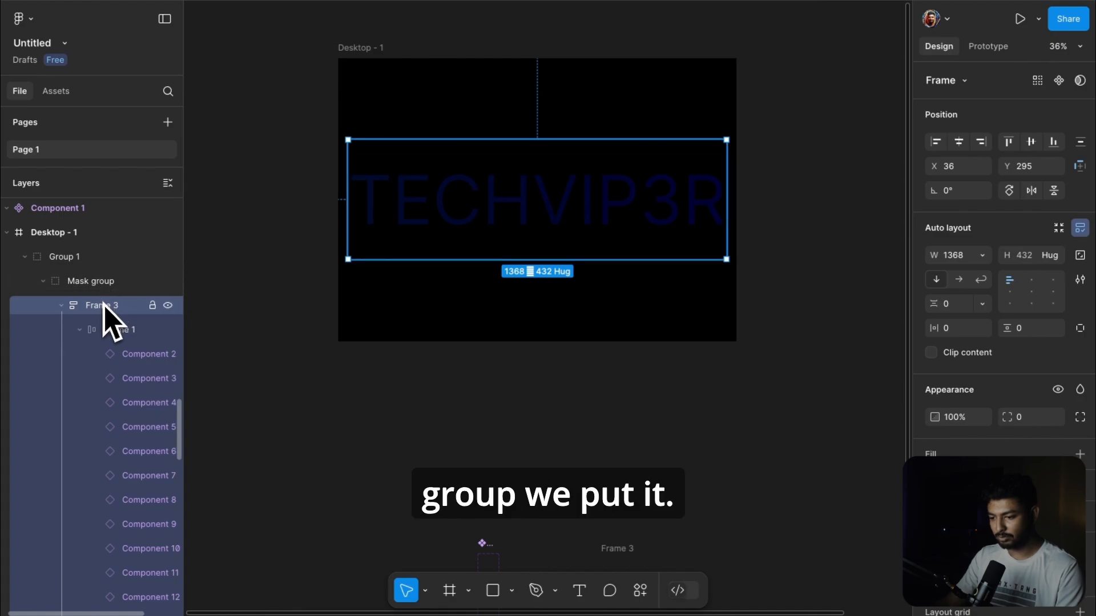
Present the black desktop frame as a prototype to preview the hover effect.
click(366, 45)
click(1020, 19)
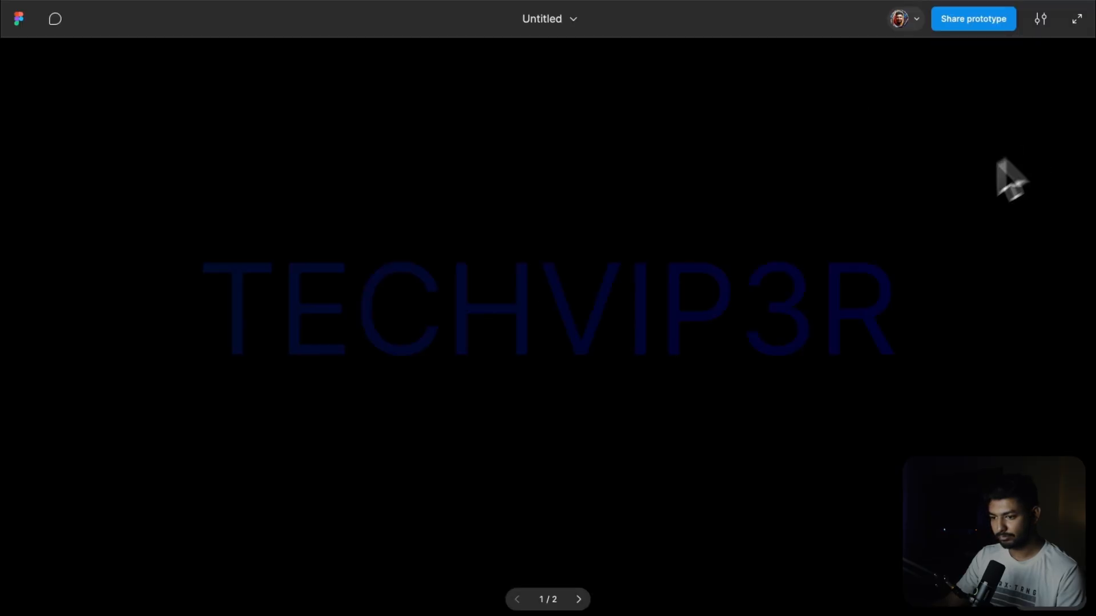